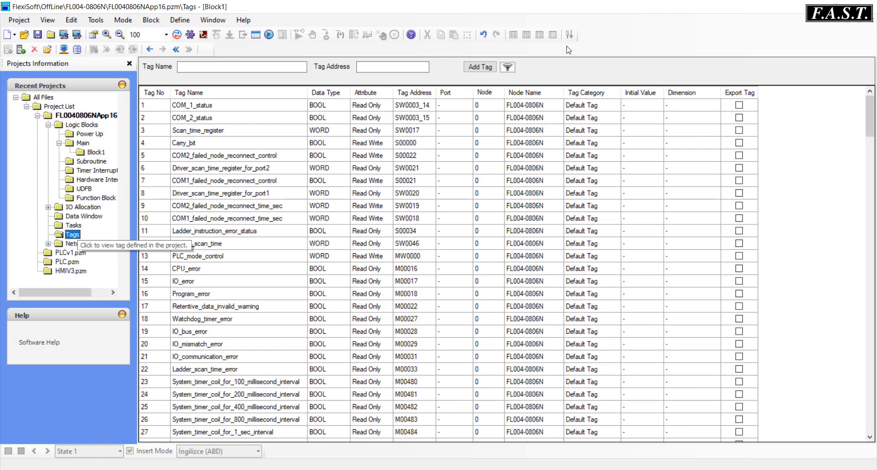
Step: Show only the user-defined tags in the tag list and delete the Kontak tag
left_click(570, 35)
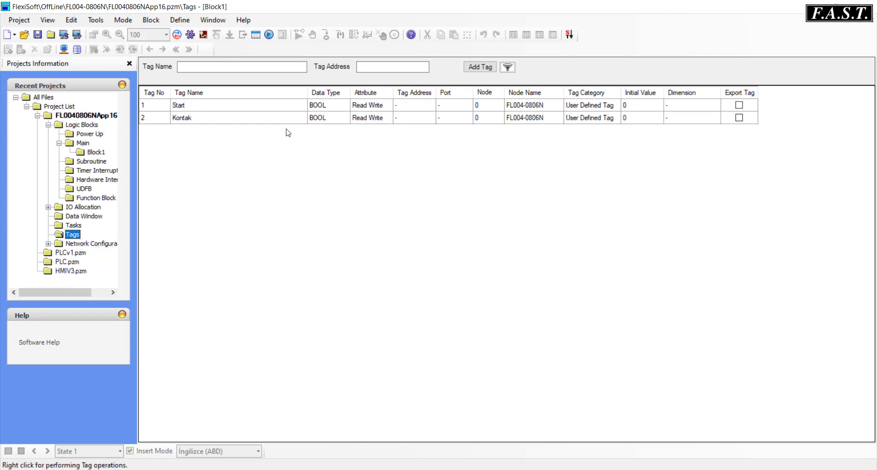
left_click(231, 119)
right_click(232, 120)
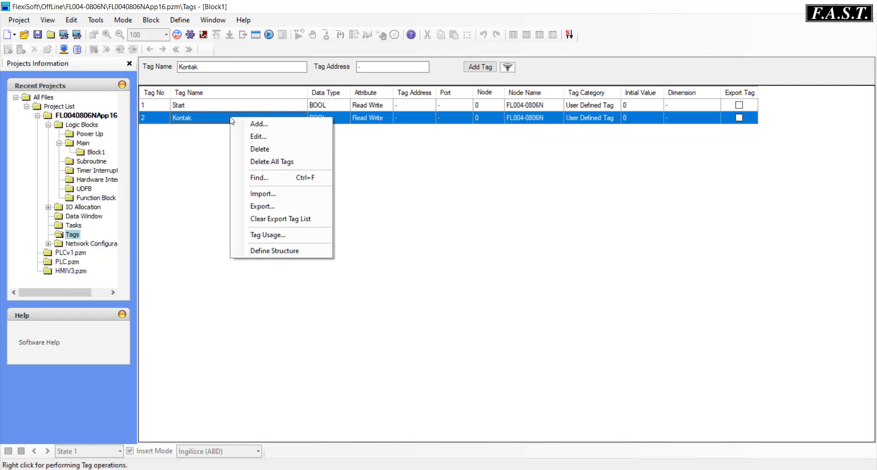
left_click(260, 149)
left_click(457, 283)
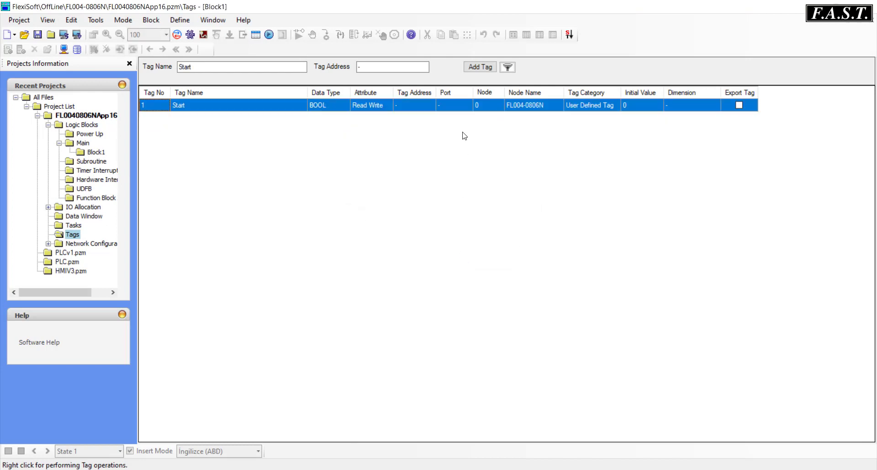
Step: Start adding a new tag named Data and open its register/coil type choices
left_click(480, 66)
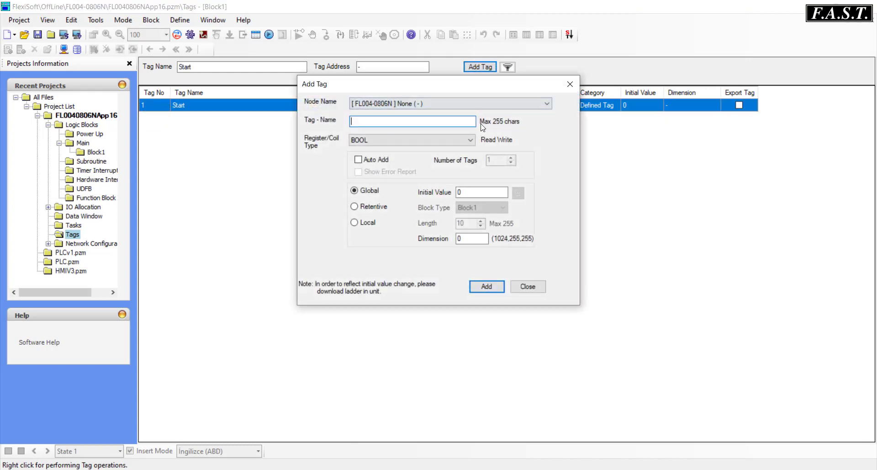
type("Data")
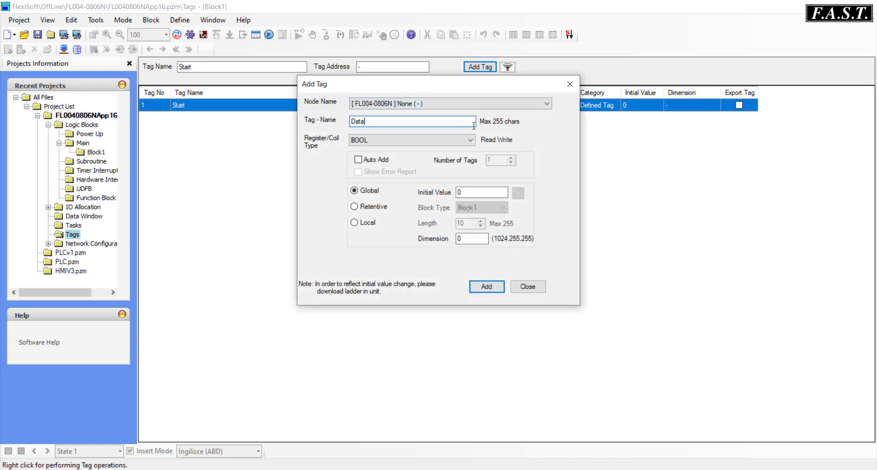
left_click(422, 140)
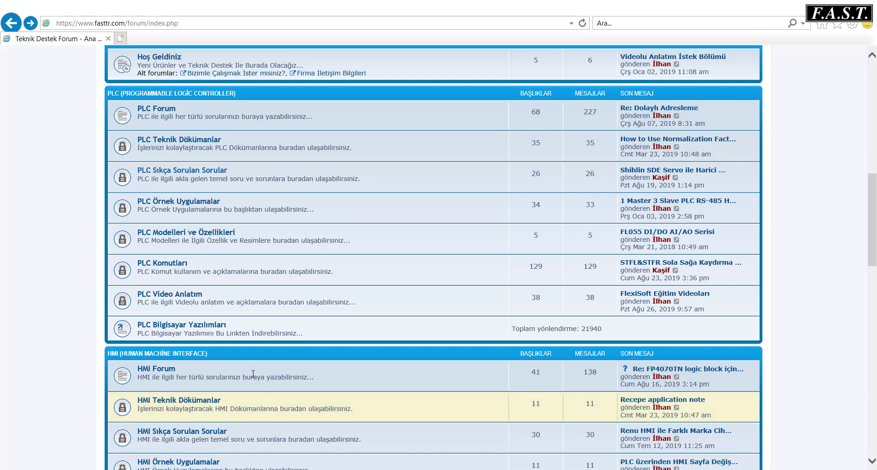
Step: Switch to the support forum in the browser and read the PLC FAQ topic on variable types and value ranges
left_click(210, 172)
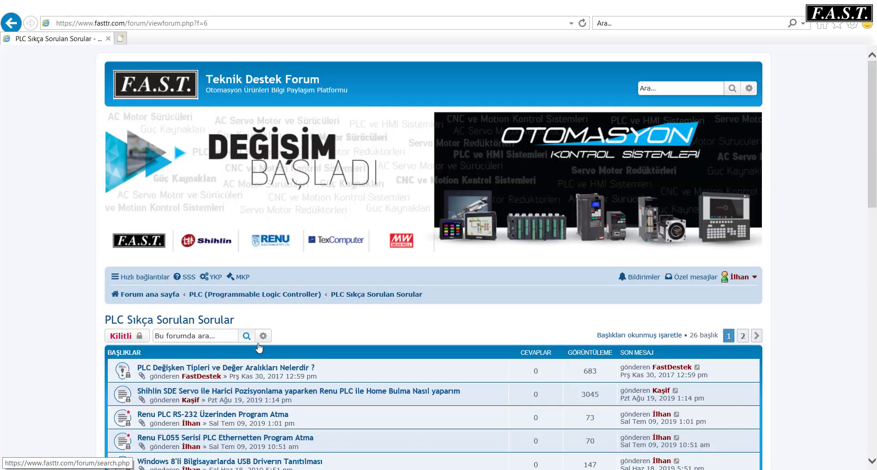
left_click(295, 372)
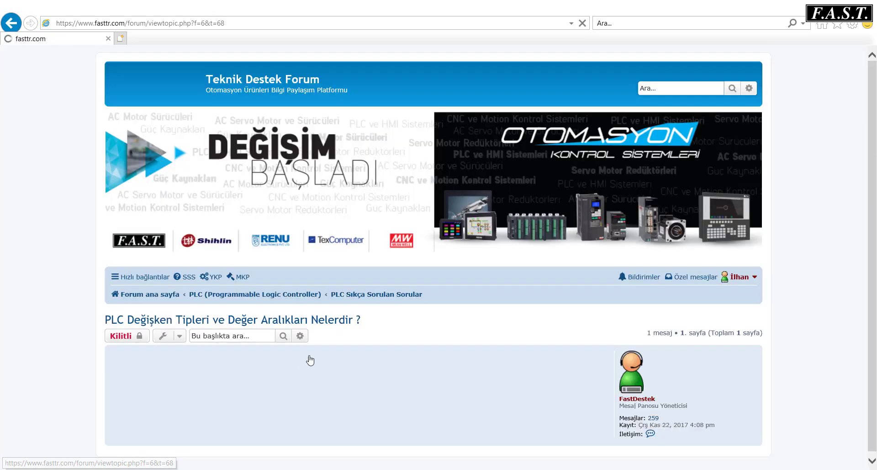
scroll(208, 233, "down", 4)
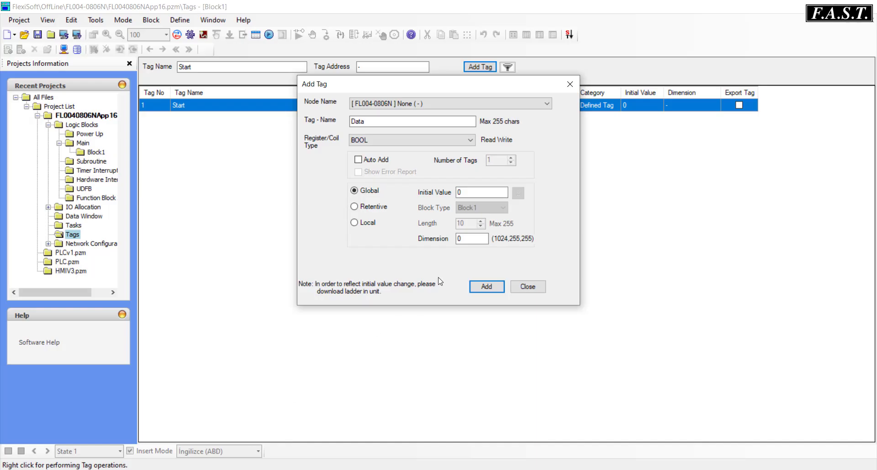
Step: Set the Data tag's type to WORD and auto-add five global tags with that name
left_click(388, 141)
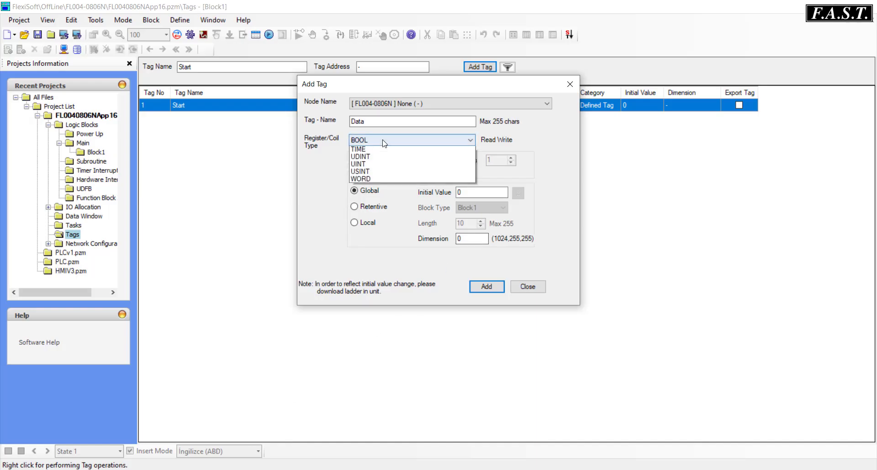
left_click(366, 242)
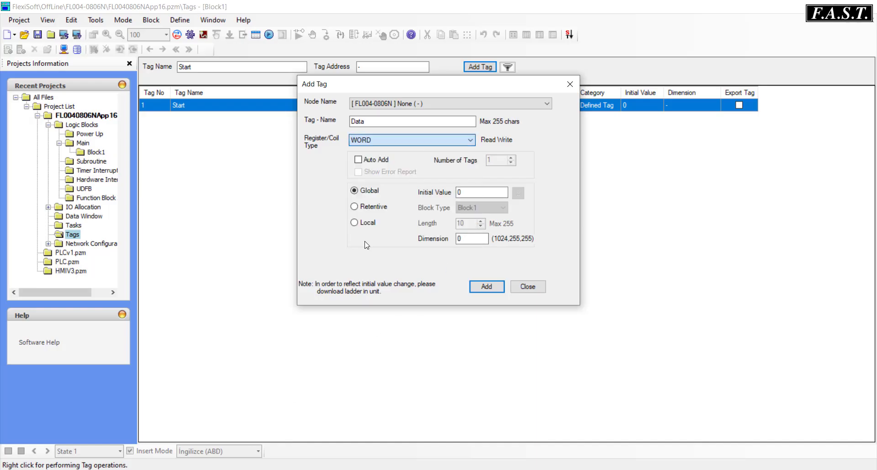
left_click(373, 161)
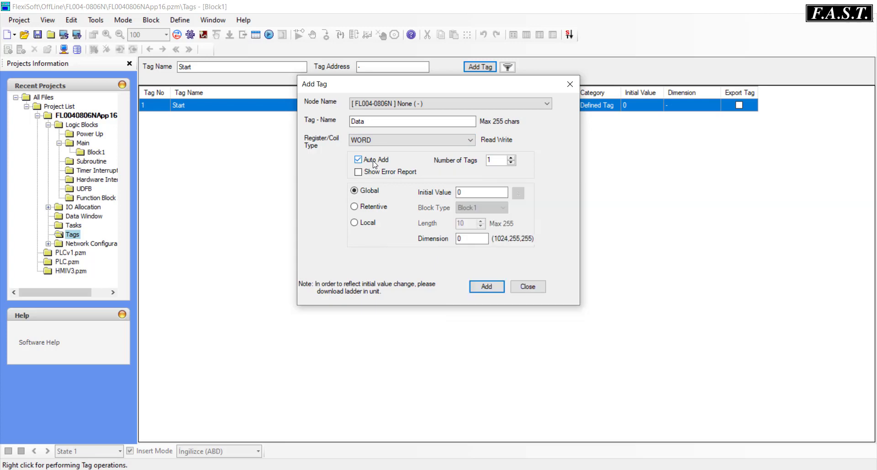
left_click_drag(490, 160, 483, 163)
left_click(486, 286)
left_click(528, 287)
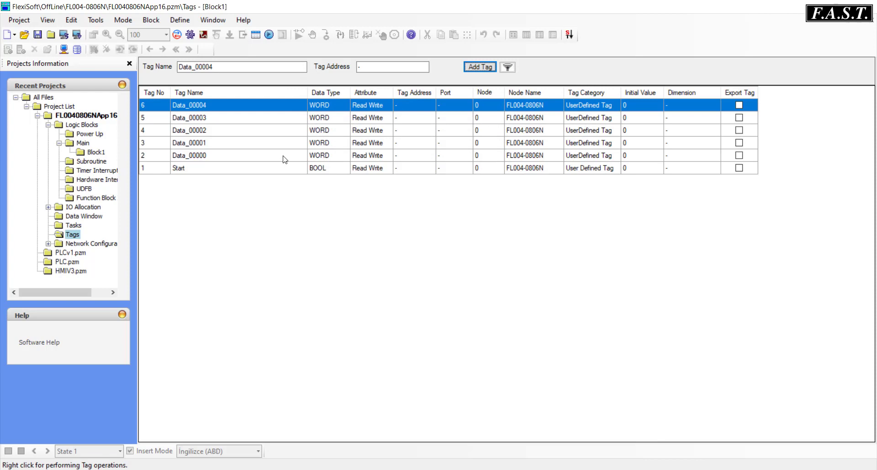
left_click(237, 152)
left_click_drag(238, 151, 234, 106)
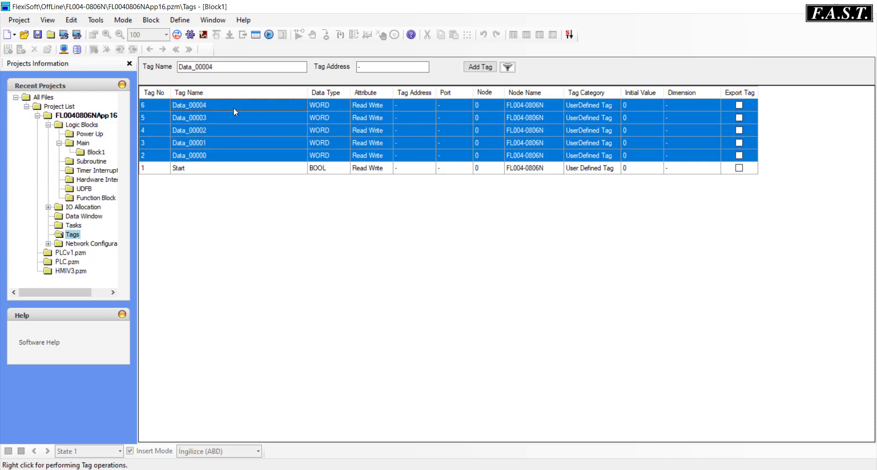
Step: Add a retentive DWORD tag named Deger1
left_click(480, 66)
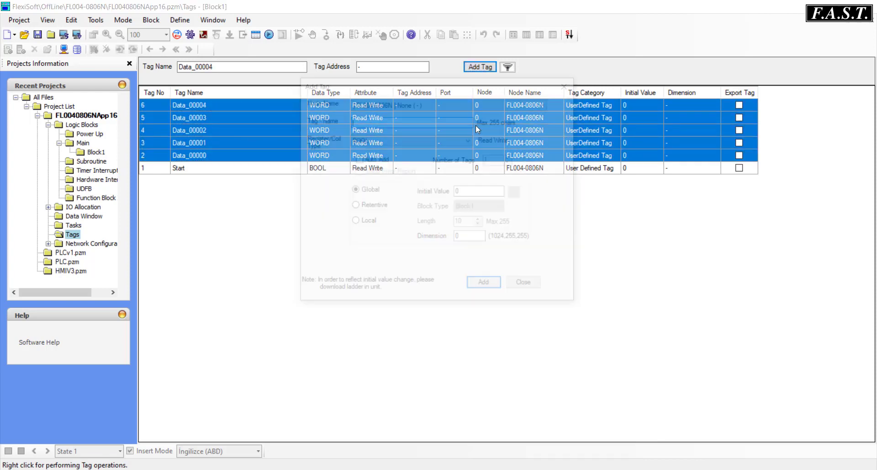
left_click(399, 121)
type("Deger1")
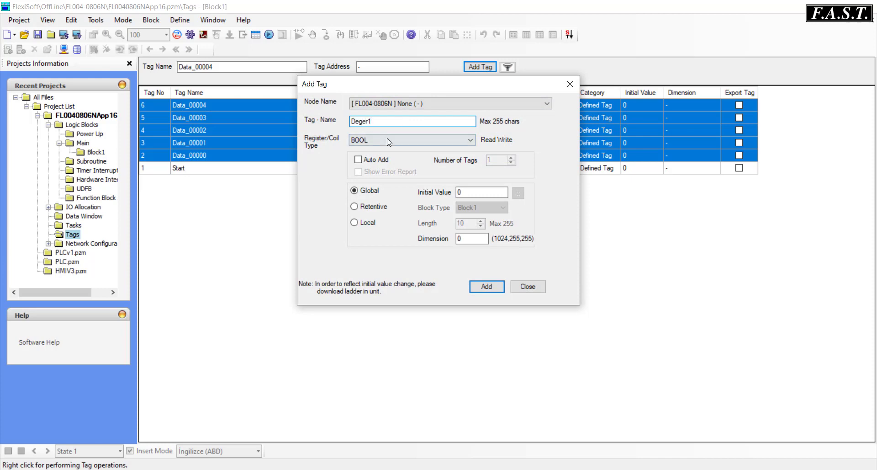
left_click(389, 142)
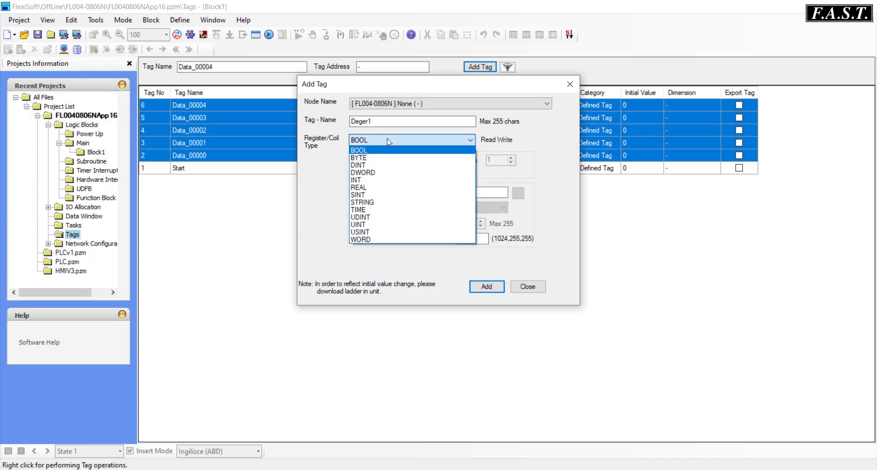
left_click(389, 171)
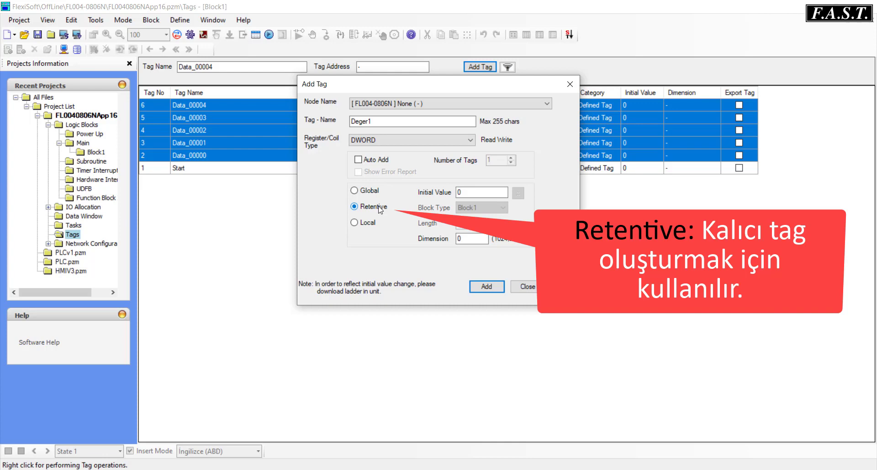
left_click(487, 287)
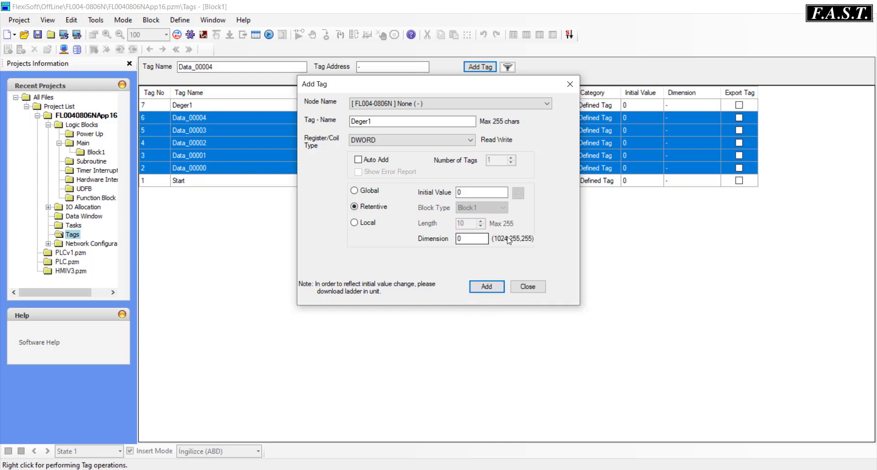
left_click(529, 287)
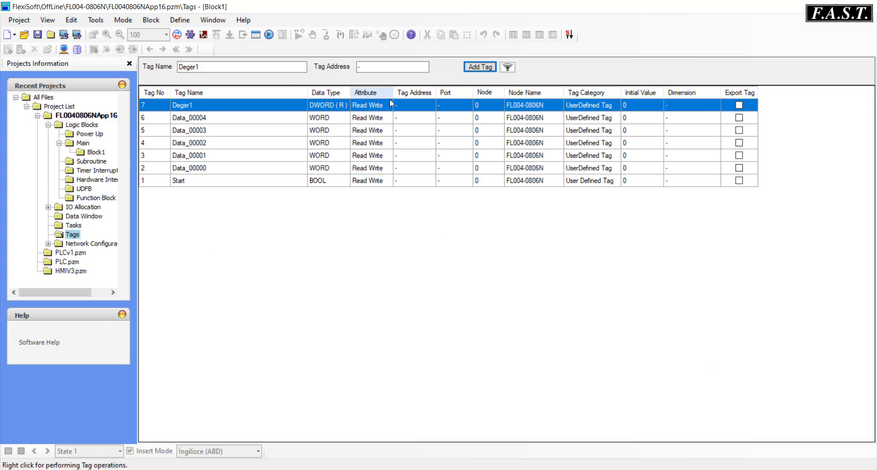
Step: Create a Ladder Diagram program named Block2 under the Main logic blocks and open it
double_click(94, 152)
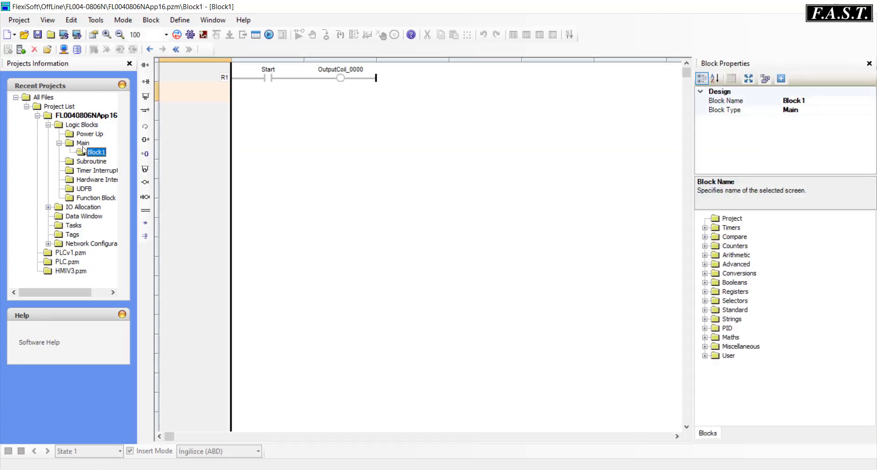
left_click(82, 145)
right_click(82, 145)
left_click(109, 152)
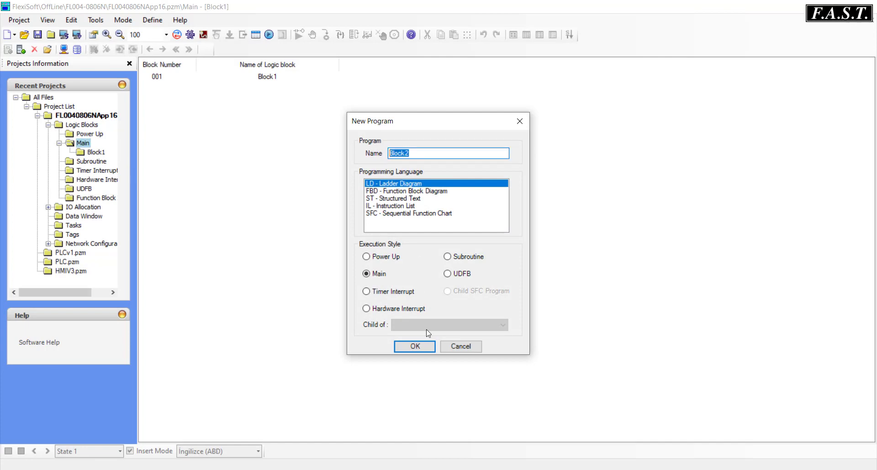
left_click(434, 349)
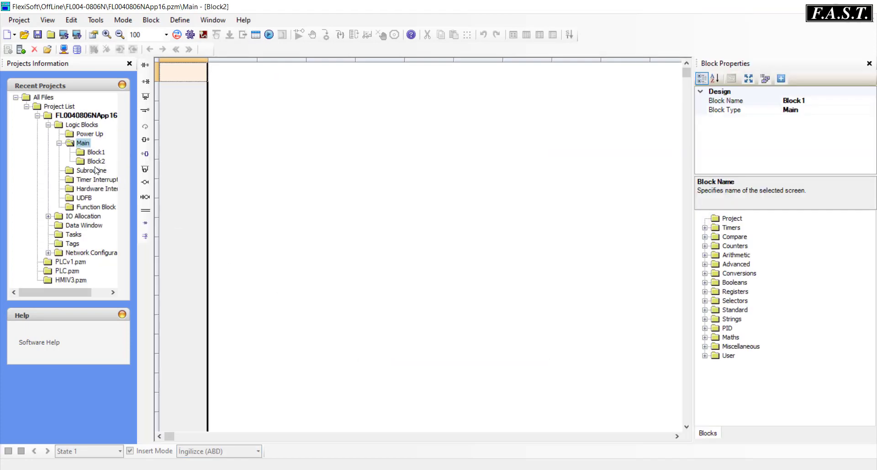
left_click(96, 162)
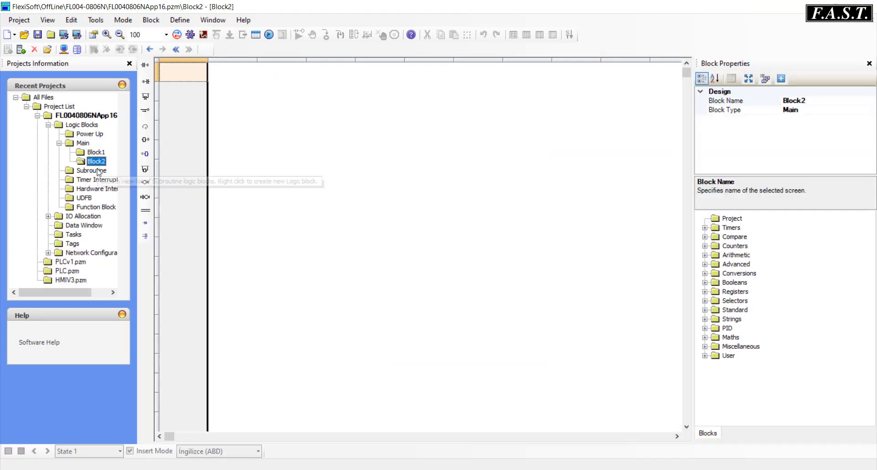
Step: Add an INT tag named Deger2 to the project's tags as a local tag of Block2
left_click(74, 246)
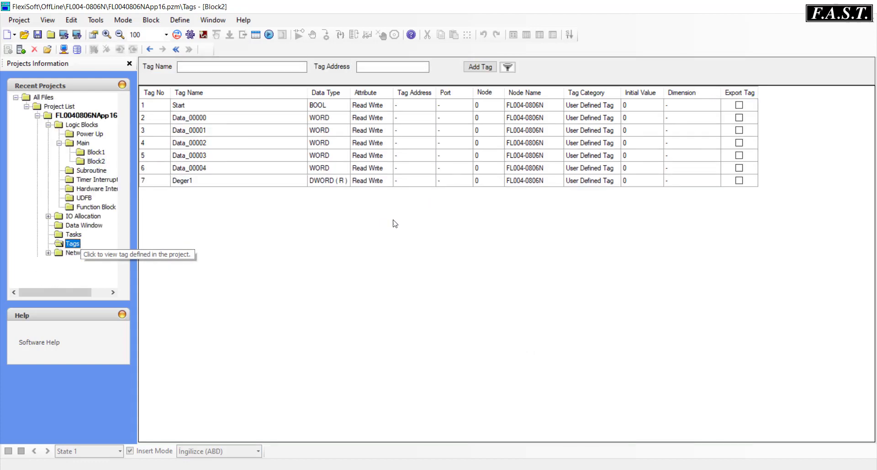
left_click(480, 67)
type("De")
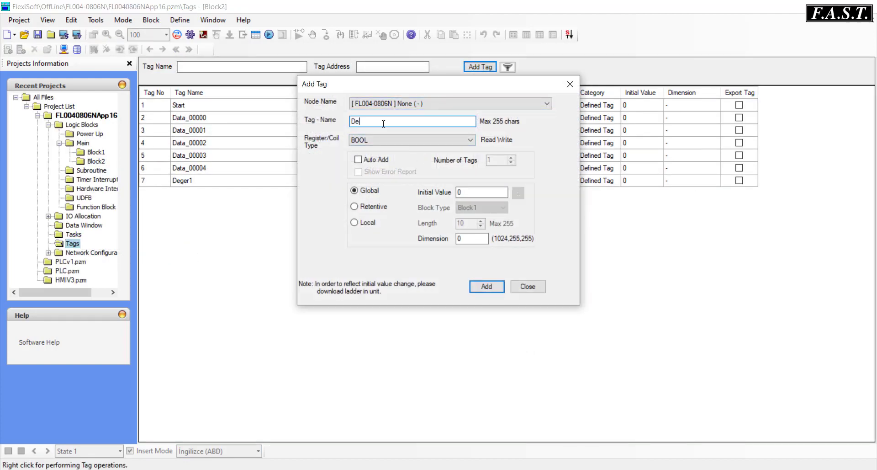
type("ger2")
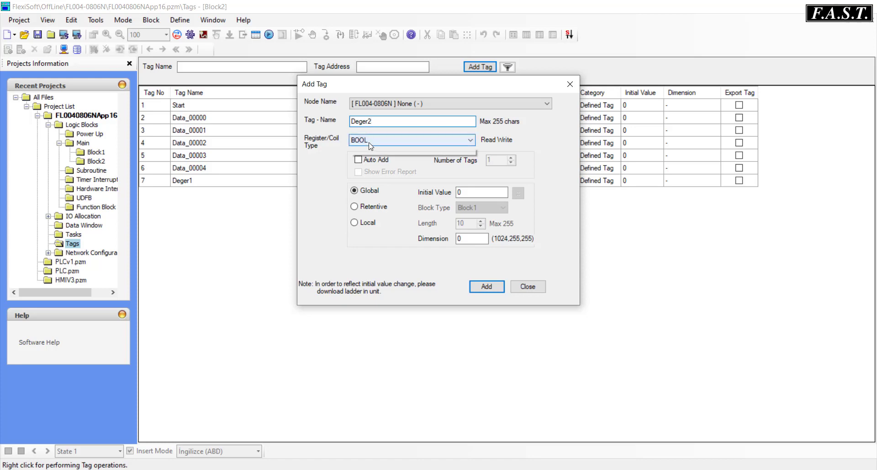
left_click(371, 142)
left_click(377, 179)
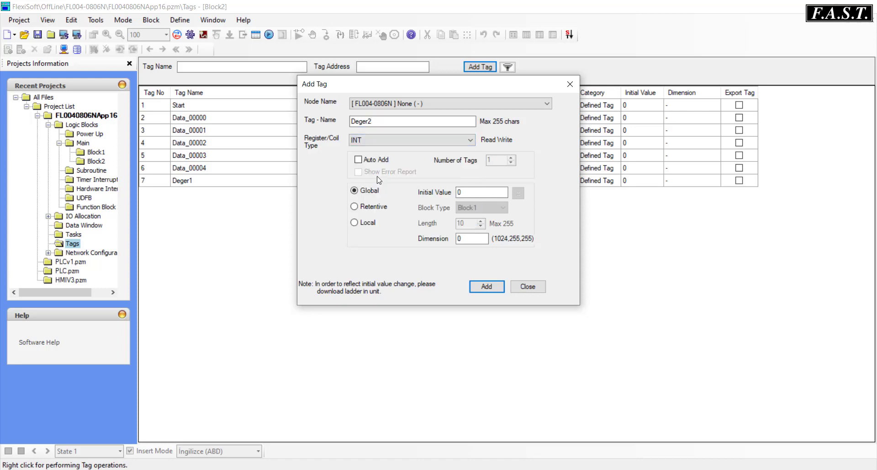
left_click(368, 224)
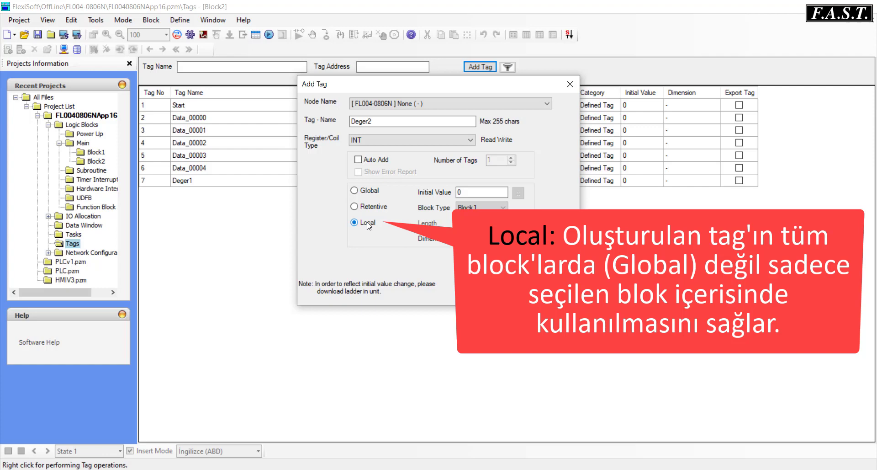
left_click(494, 208)
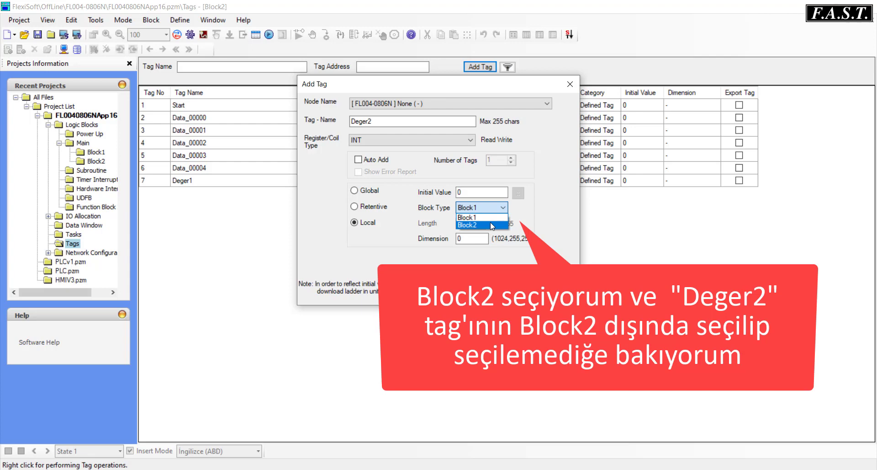
left_click(489, 224)
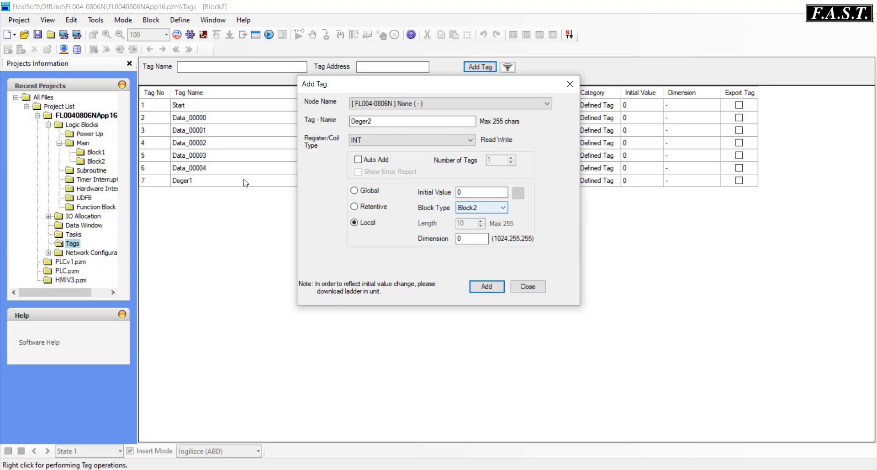
left_click(485, 287)
left_click(527, 291)
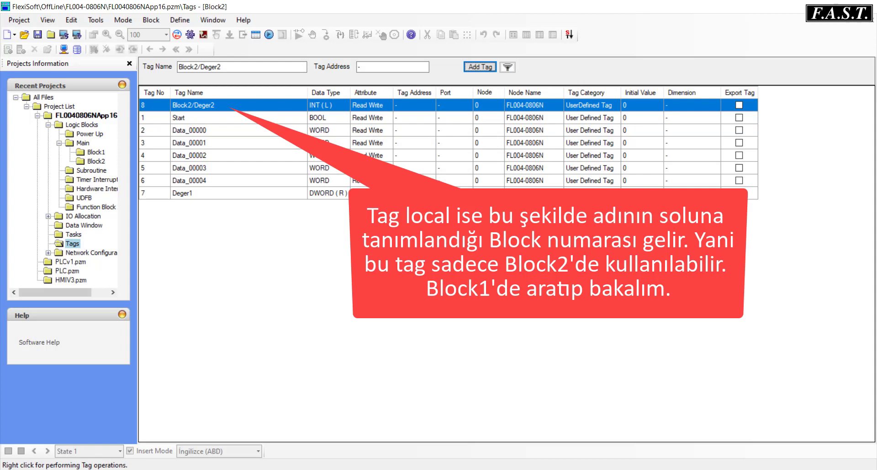
Step: Insert the Standard 1 (copy) function block on a new second rung in Block1
double_click(96, 152)
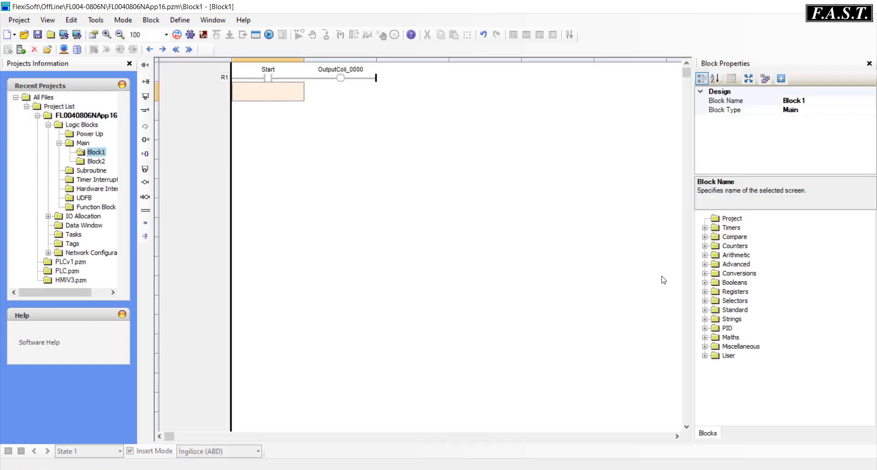
left_click(706, 309)
left_click_drag(753, 319, 307, 106)
Step: Look for Deger2 among the variables for the copy block's input in Block1, close the list without choosing, and delete the second rung
double_click(296, 117)
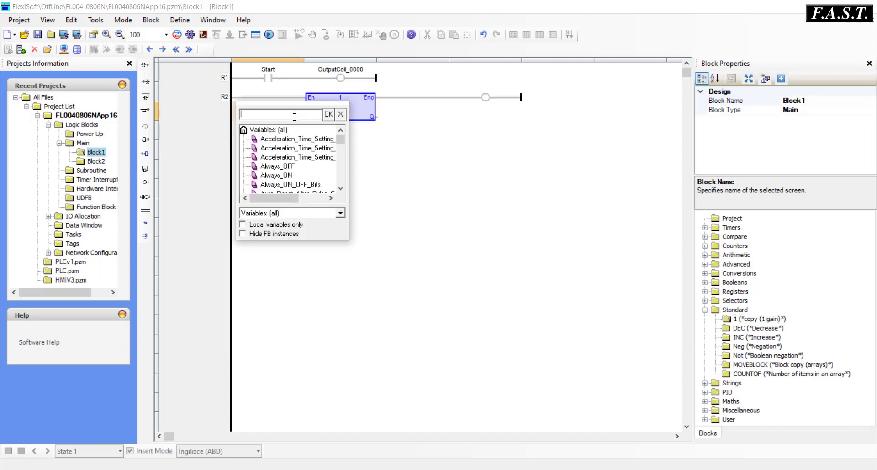
type("Deger")
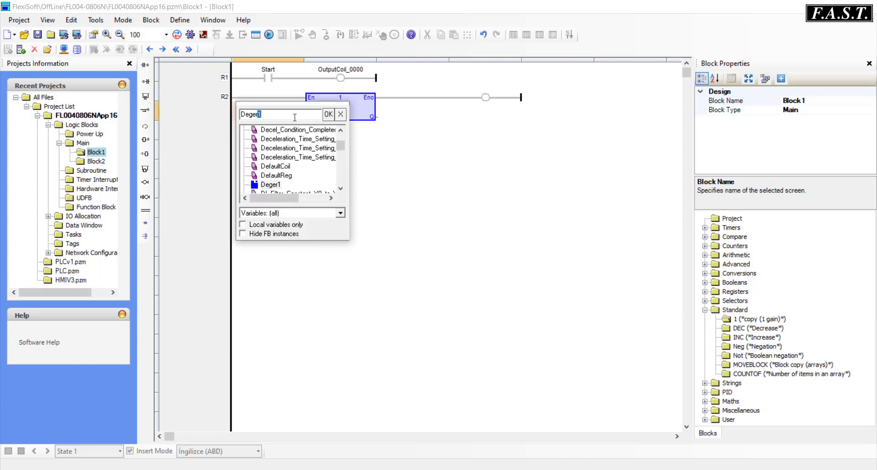
type("2")
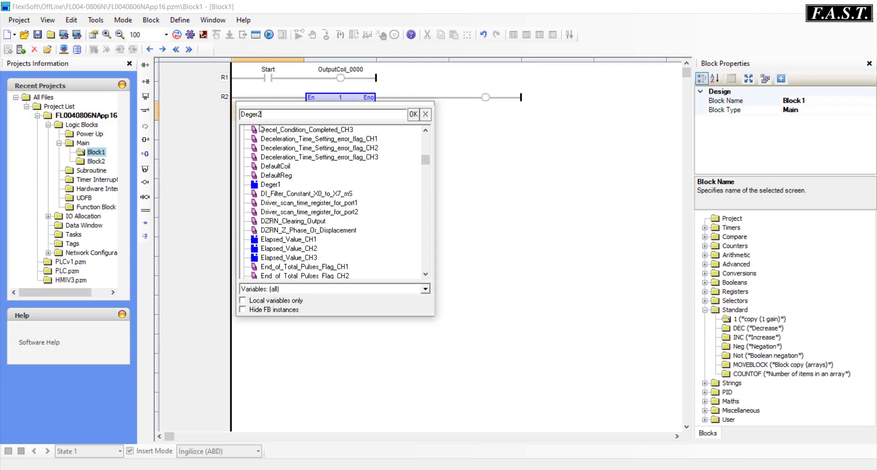
left_click(427, 114)
left_click(427, 114)
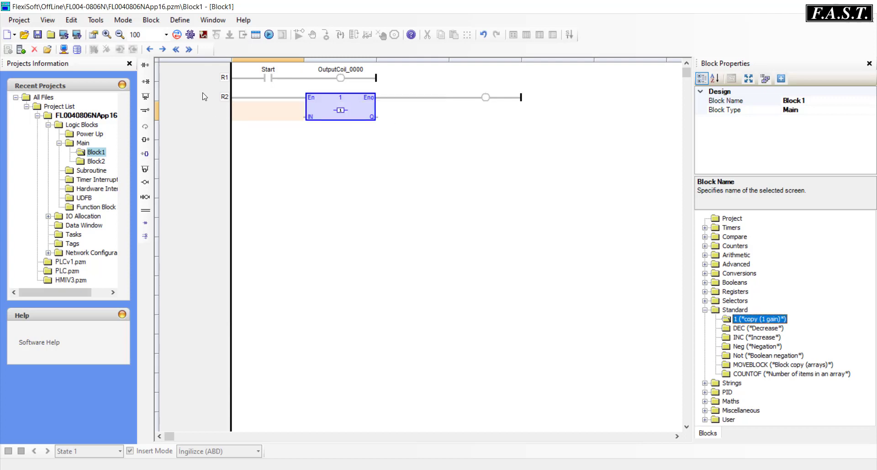
key("Delete")
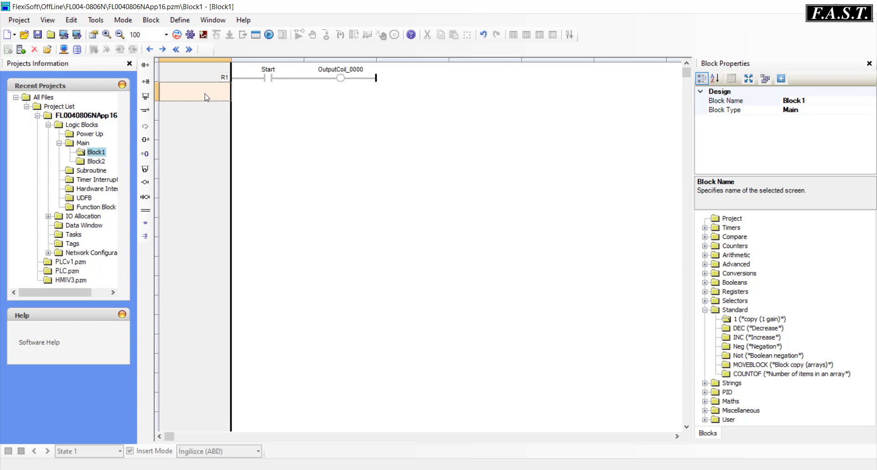
Step: Insert the Standard 1 (copy) function block on the first rung of Block2 and assign Deger2 to its IN input
double_click(97, 159)
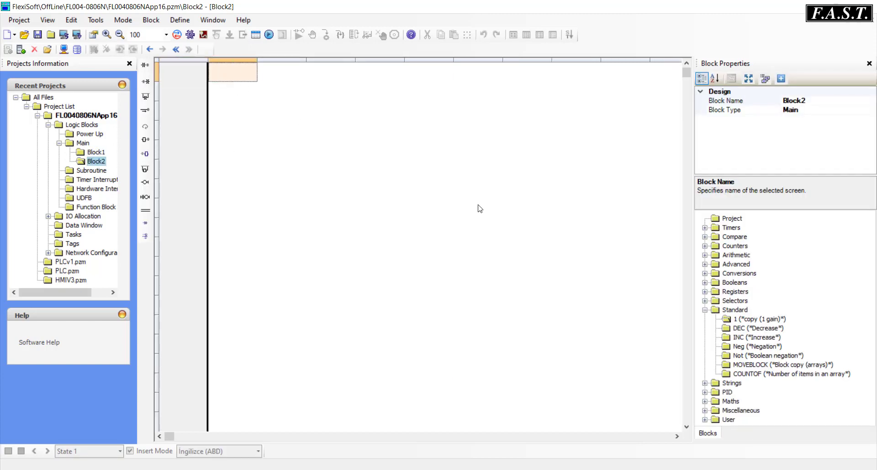
left_click_drag(756, 319, 222, 74)
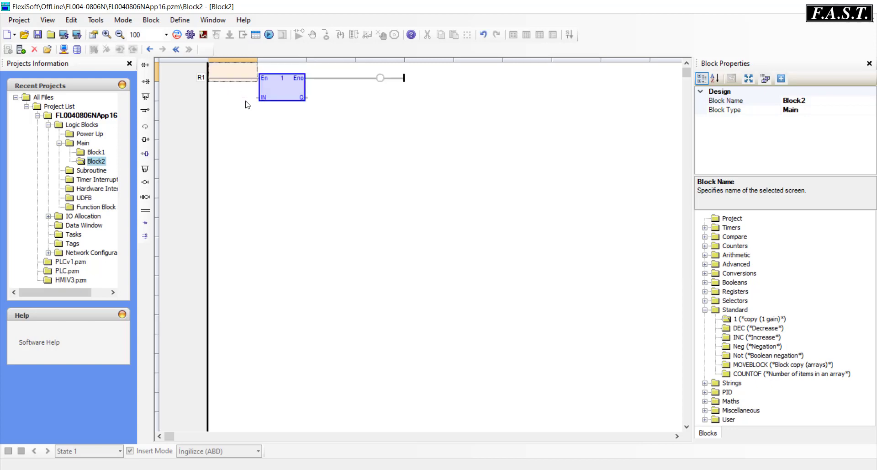
double_click(254, 97)
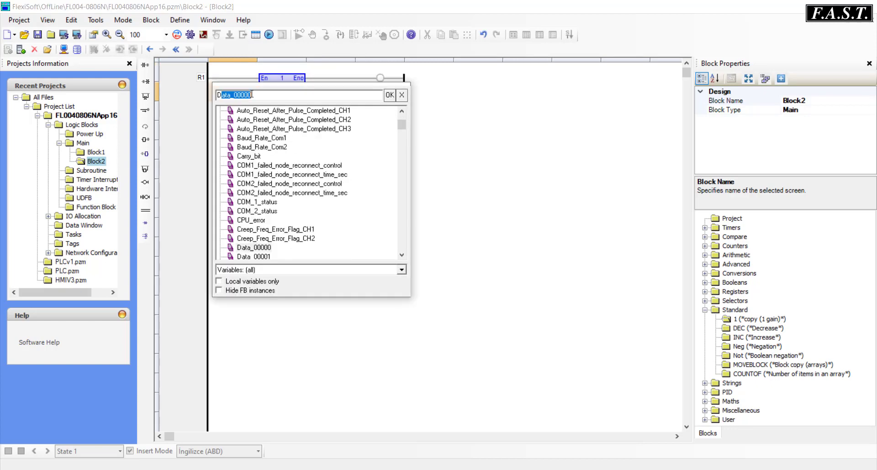
type("Deger2")
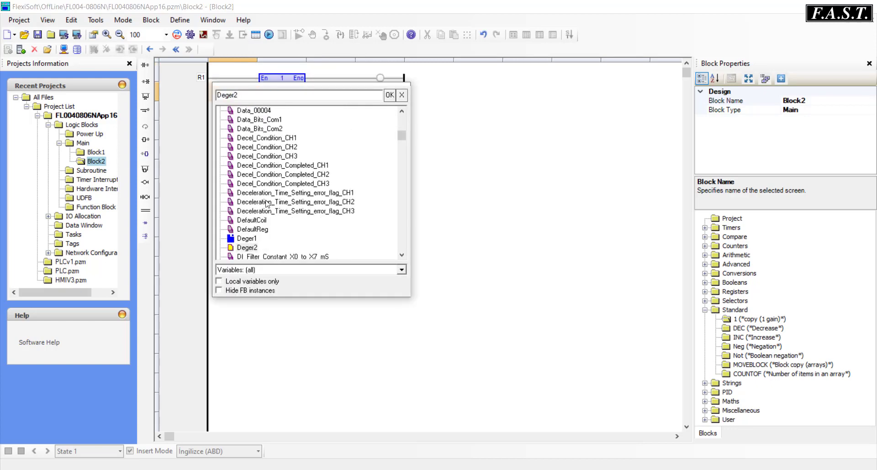
left_click(251, 249)
left_click(389, 95)
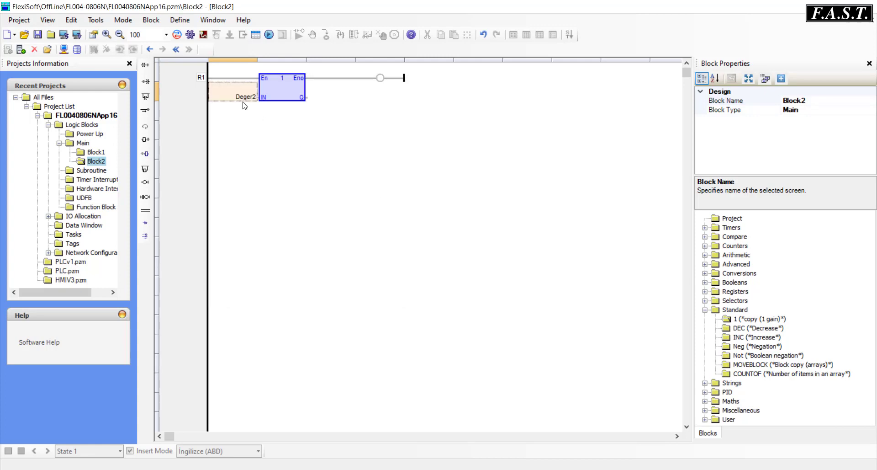
Step: Delete the rung with the copy function block from Block2
left_click(196, 78)
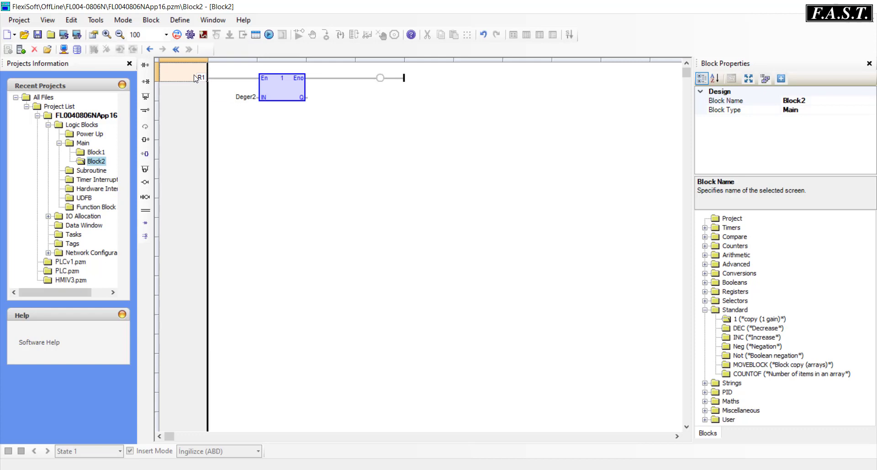
key("Delete")
right_click(102, 161)
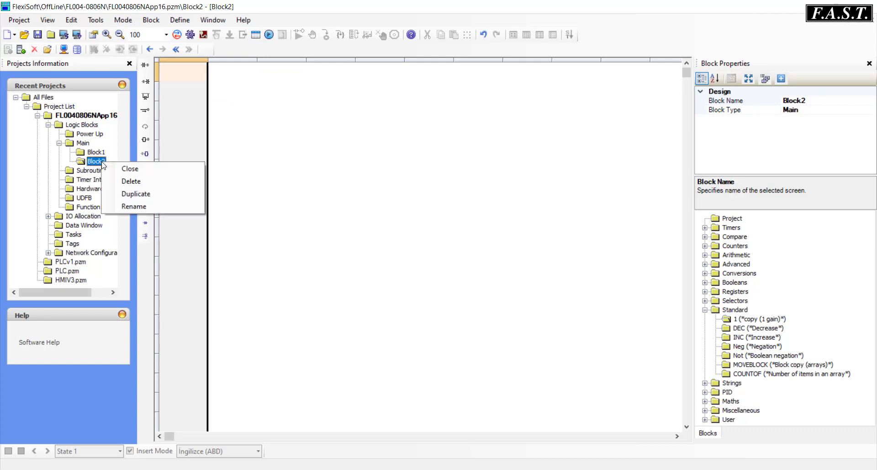
Step: Add a global WORD tag named Deger3 with an initial value of 111 to the project's tags
left_click(77, 247)
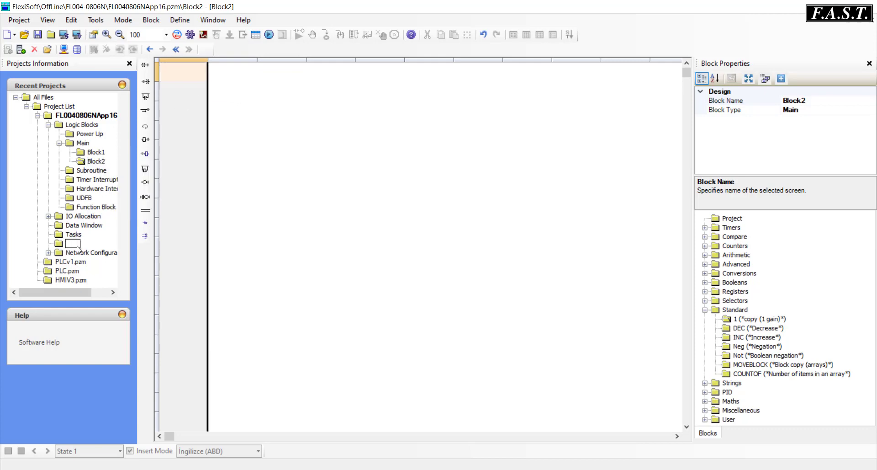
double_click(77, 249)
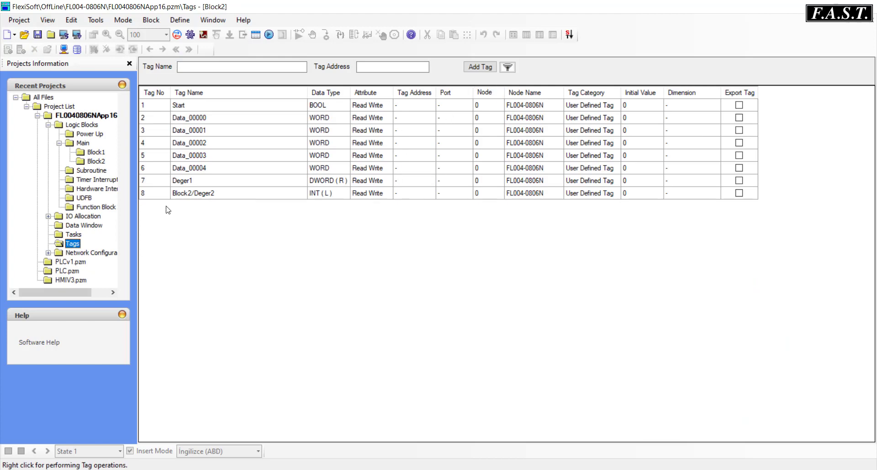
left_click(479, 67)
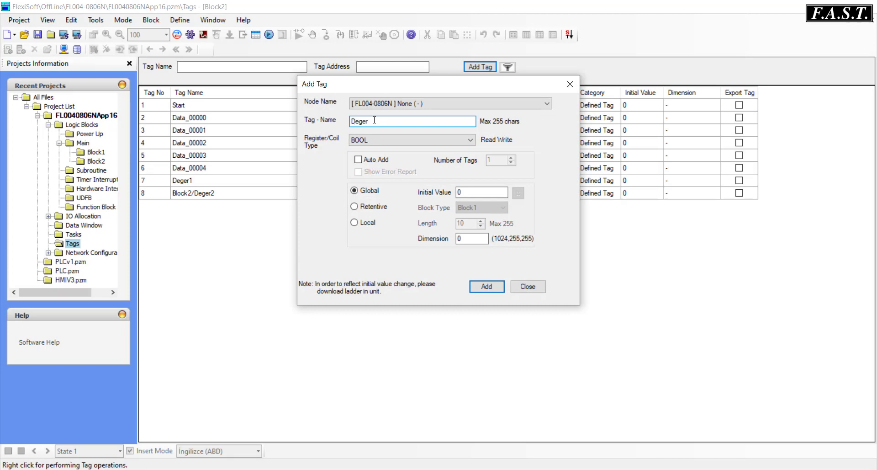
type("Deger3")
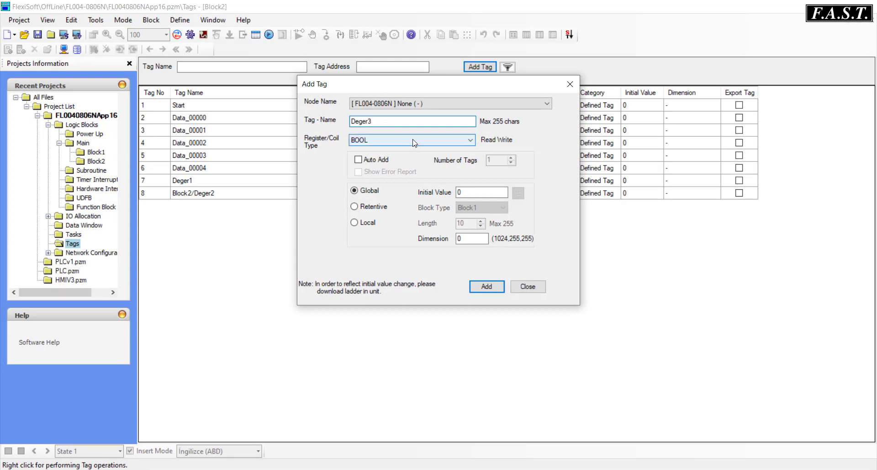
left_click(423, 140)
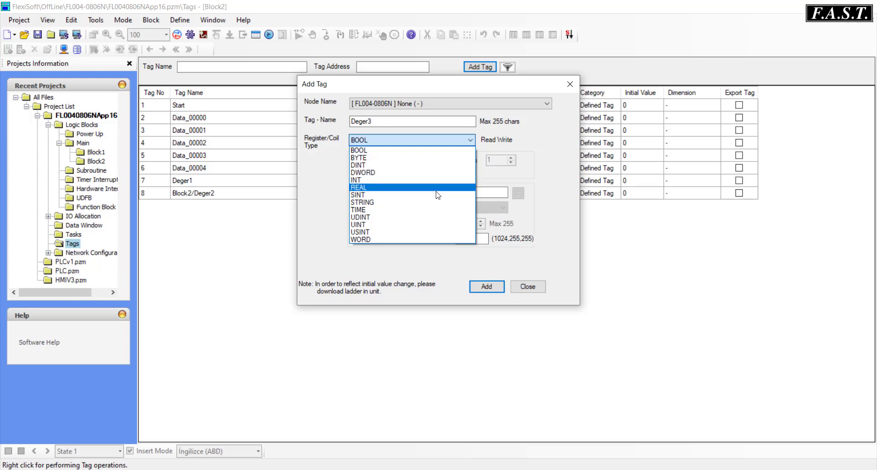
left_click(438, 239)
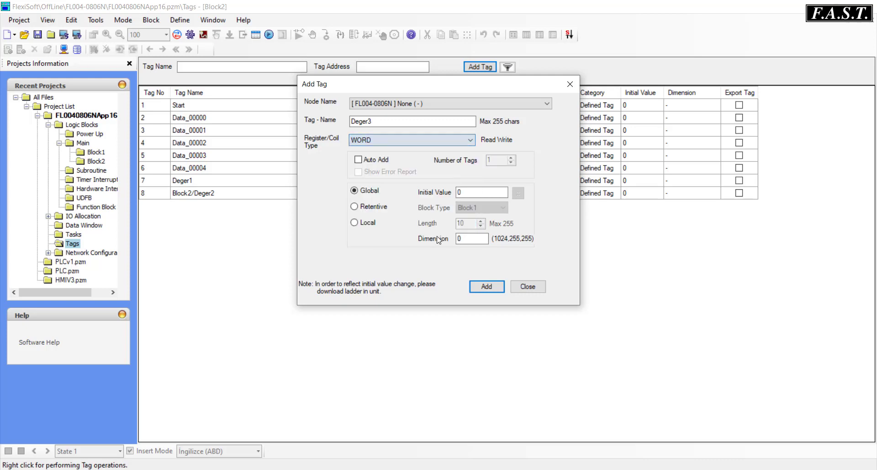
double_click(475, 194)
type("111")
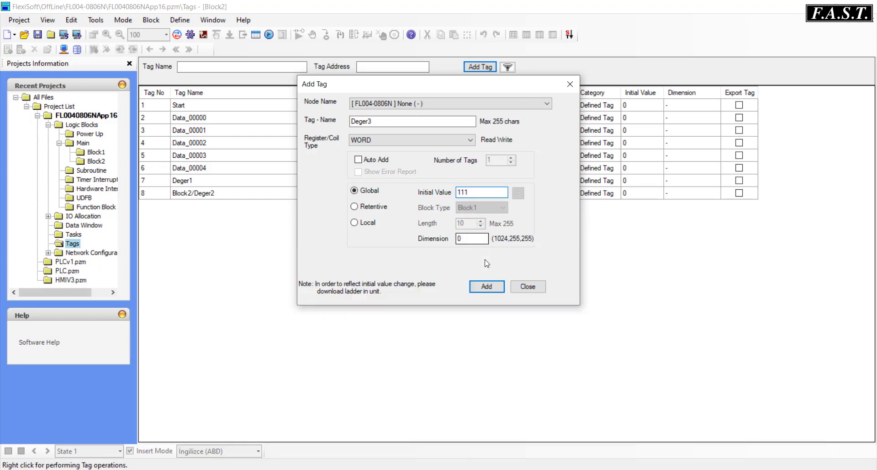
left_click(497, 290)
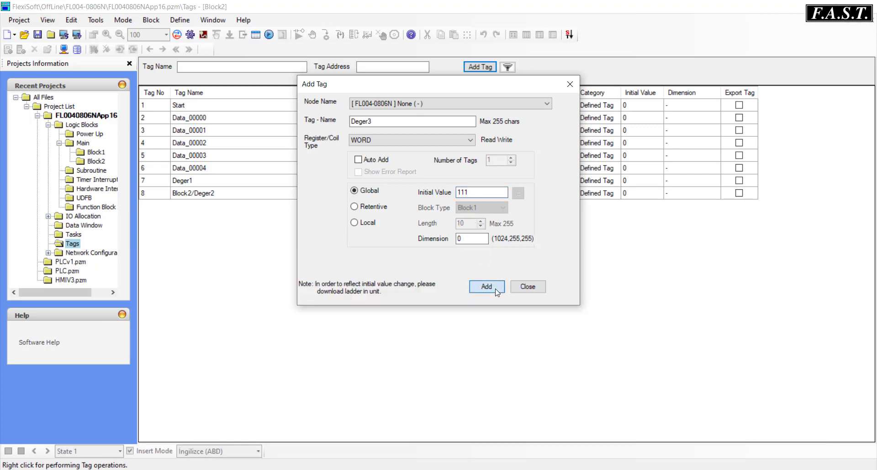
left_click(526, 288)
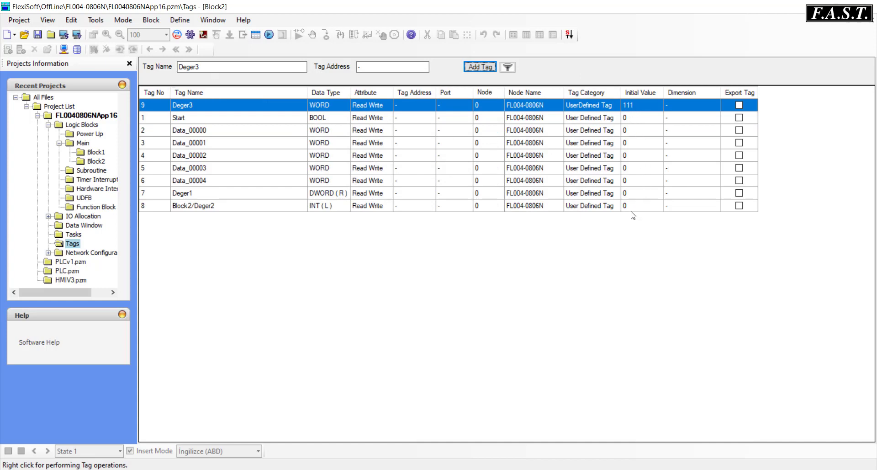
Step: Download the application to the device over USB with the option to initialize the keep memory area with initial values
left_click(78, 38)
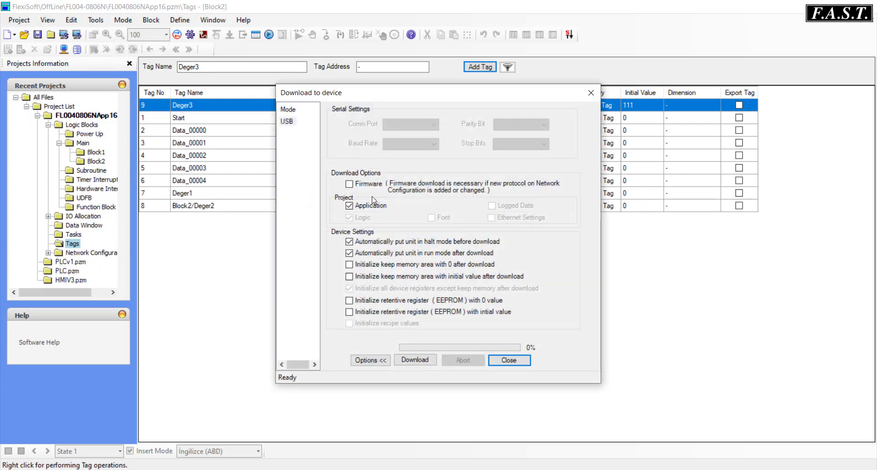
left_click_drag(347, 88, 274, 106)
left_click_drag(253, 98, 250, 93)
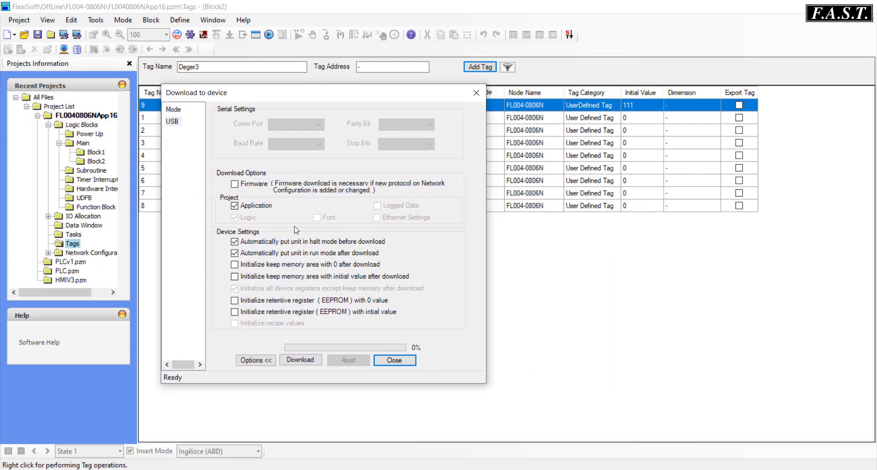
left_click(235, 277)
left_click(312, 360)
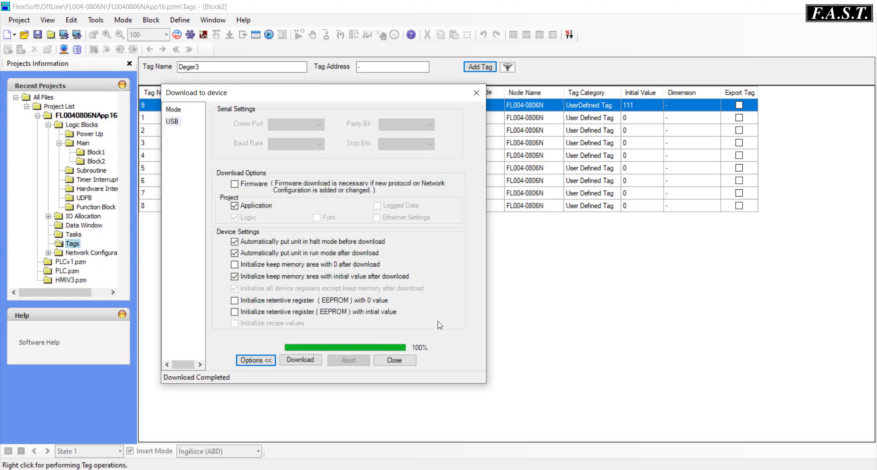
left_click(413, 365)
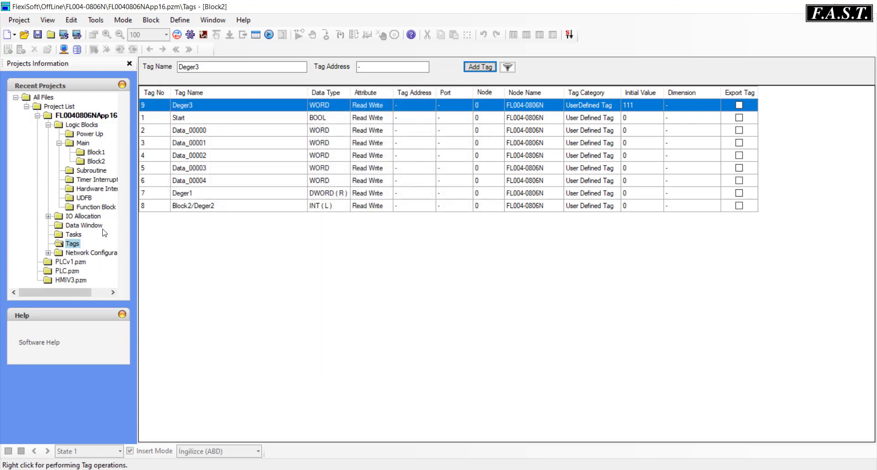
Step: Go online to monitor the Deger3 tag in the Data Window, and return to offline mode
left_click(206, 36)
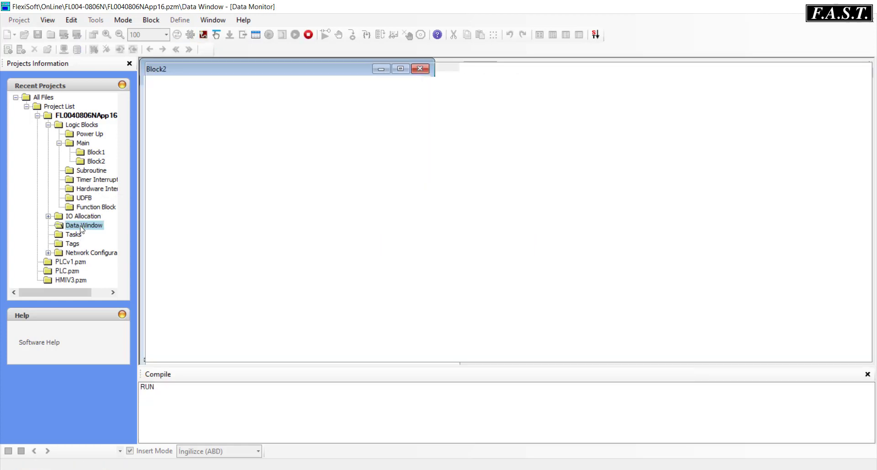
right_click(218, 88)
left_click(236, 89)
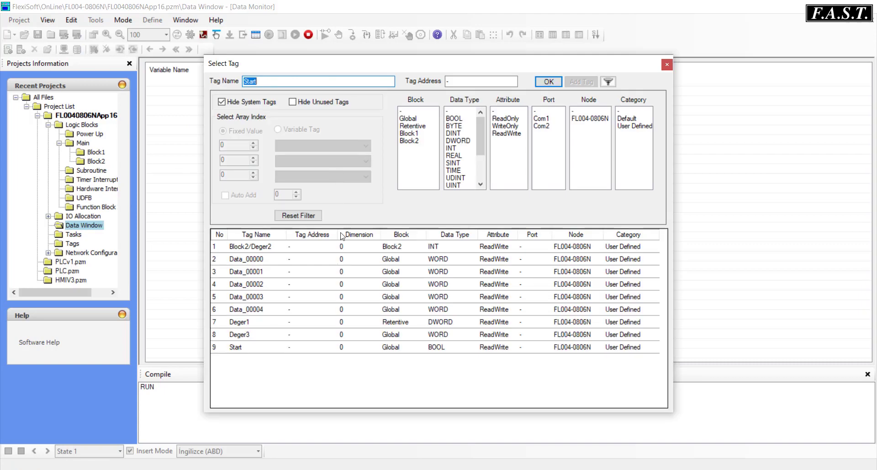
left_click(273, 338)
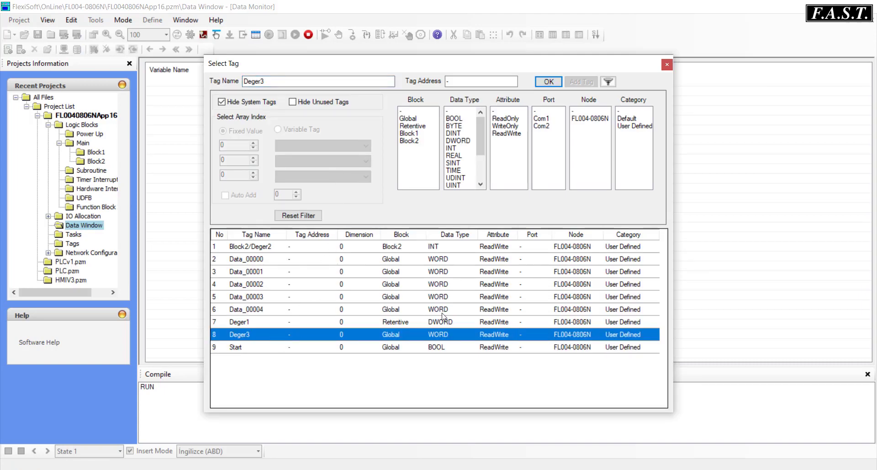
left_click(548, 82)
left_click(335, 85)
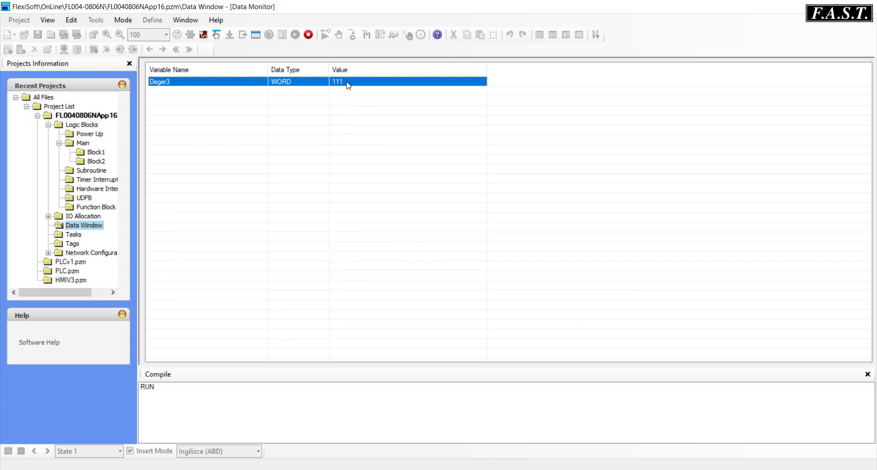
left_click(205, 36)
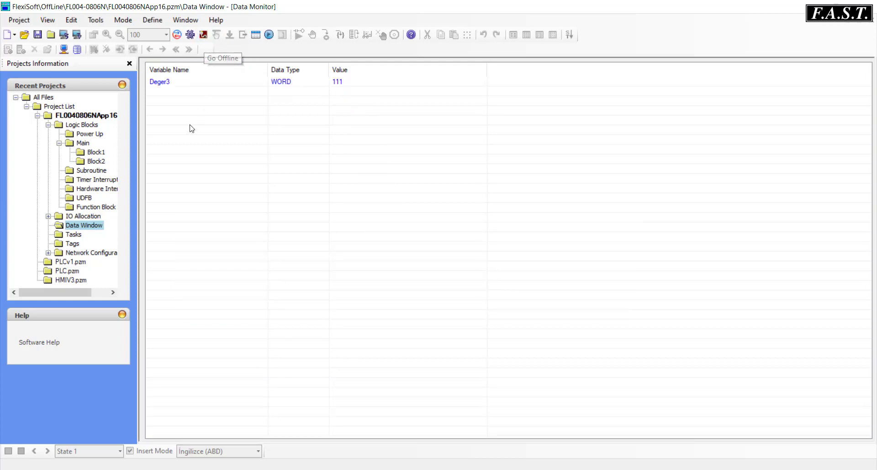
Step: Add a global INT array tag named DizinA with dimension 3 to the project's tags
left_click(70, 244)
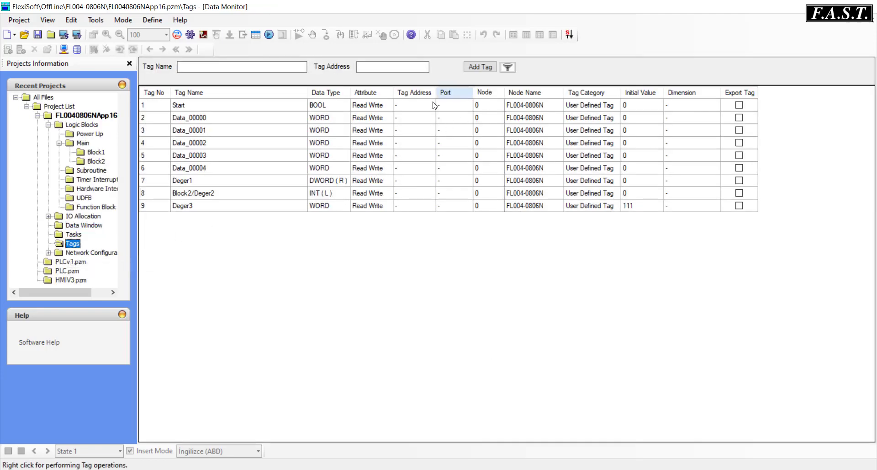
left_click(480, 67)
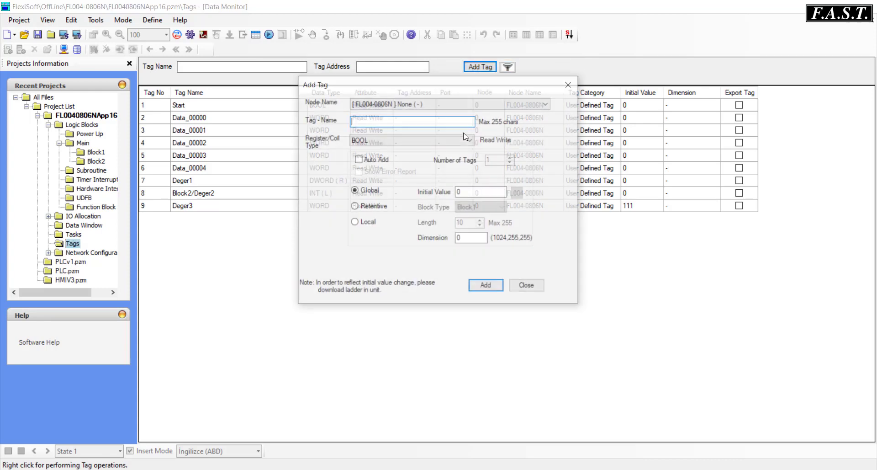
left_click(404, 121)
type("DizinA")
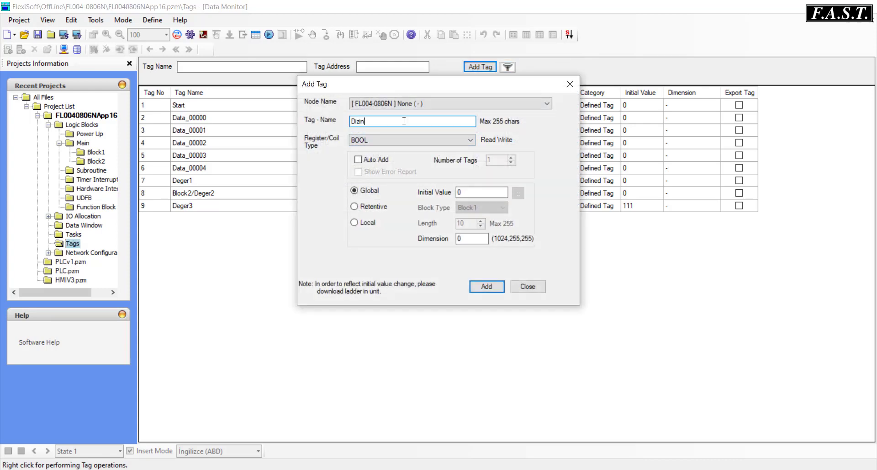
left_click(398, 144)
left_click(406, 180)
left_click_drag(462, 238, 449, 242)
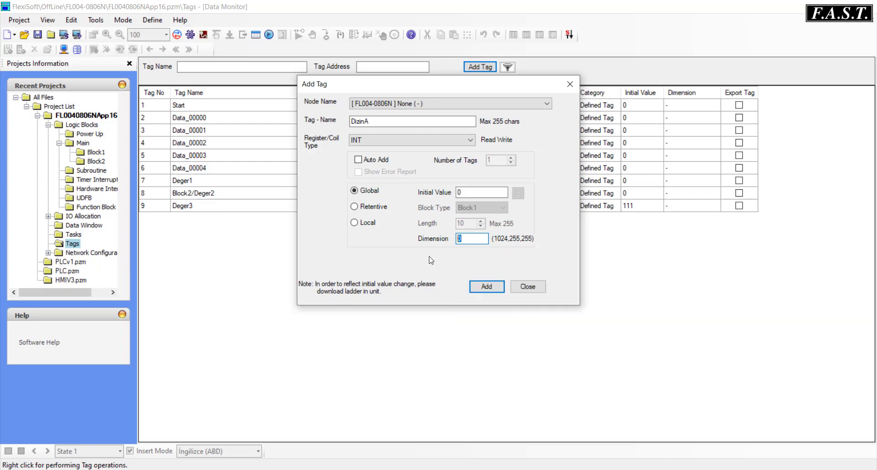
type("3")
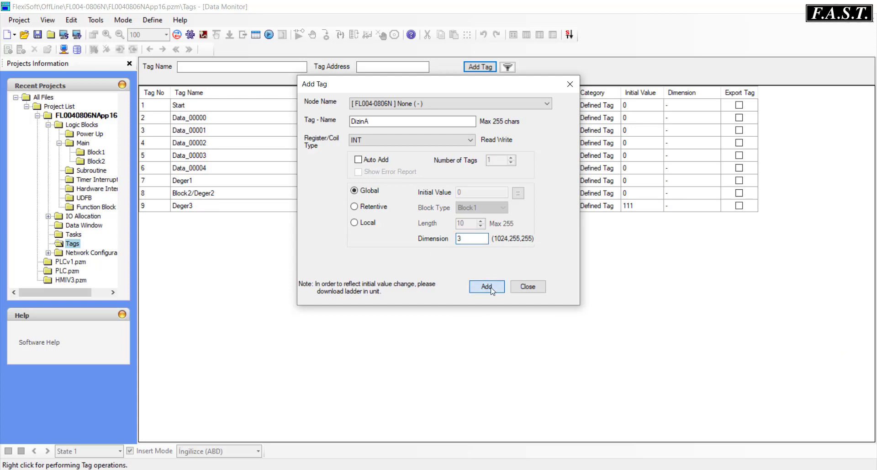
left_click(476, 286)
left_click(527, 287)
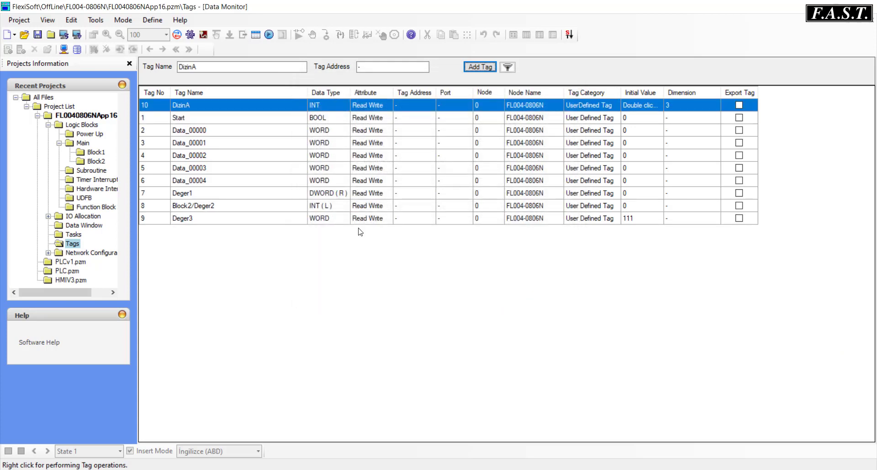
Step: Remove the Deger3 variable from the Data Window
left_click(100, 226)
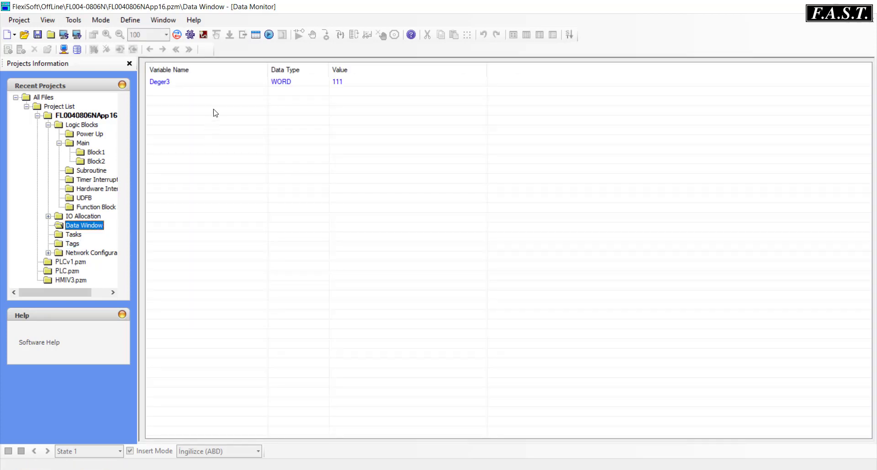
right_click(210, 83)
left_click(237, 106)
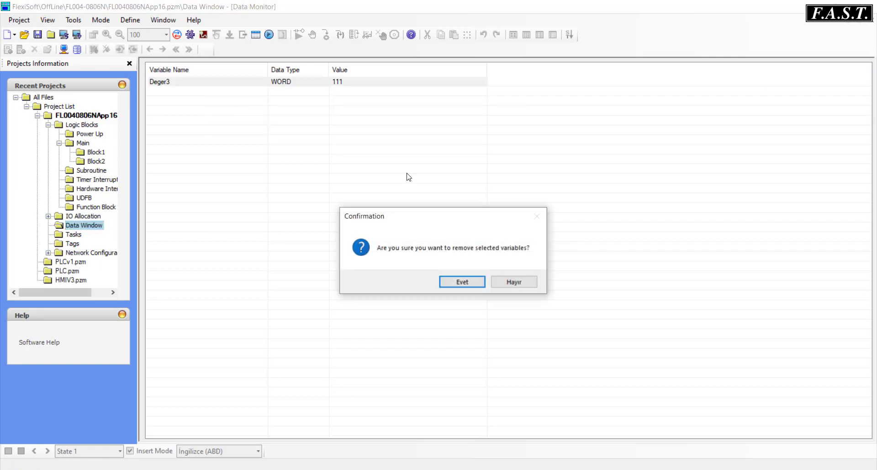
left_click(467, 283)
Step: Add all elements of the DizinA array to the Data Window using Auto Add with a count of 3
right_click(216, 97)
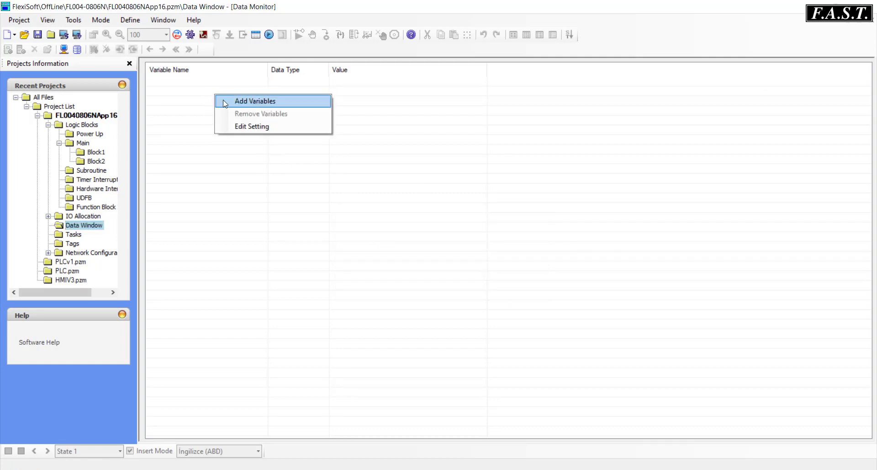
left_click(239, 100)
left_click(259, 346)
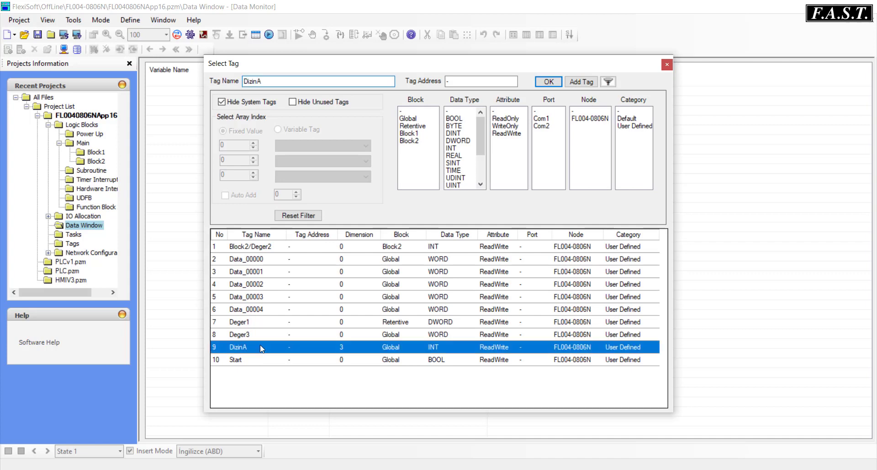
left_click(246, 196)
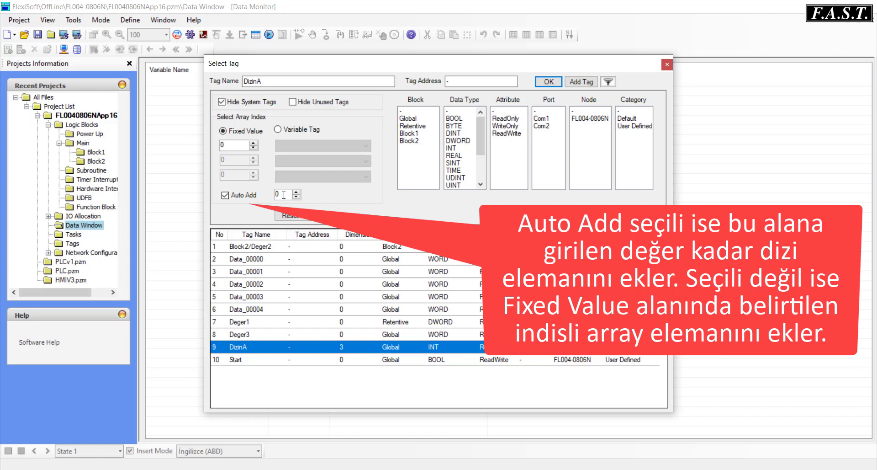
double_click(284, 195)
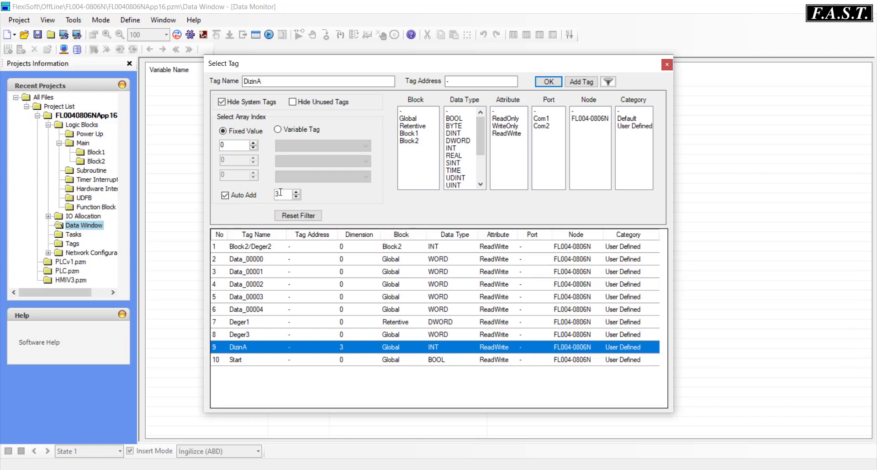
left_click(549, 82)
Step: Remove the variables DizinA[0], DizinA[1] and DizinA[2] from the Data Window together
left_click(188, 84)
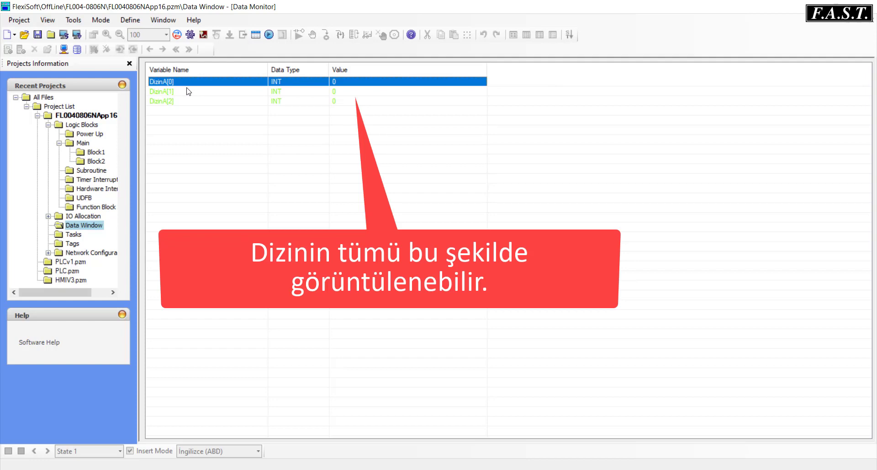
left_click(189, 91)
left_click(190, 101)
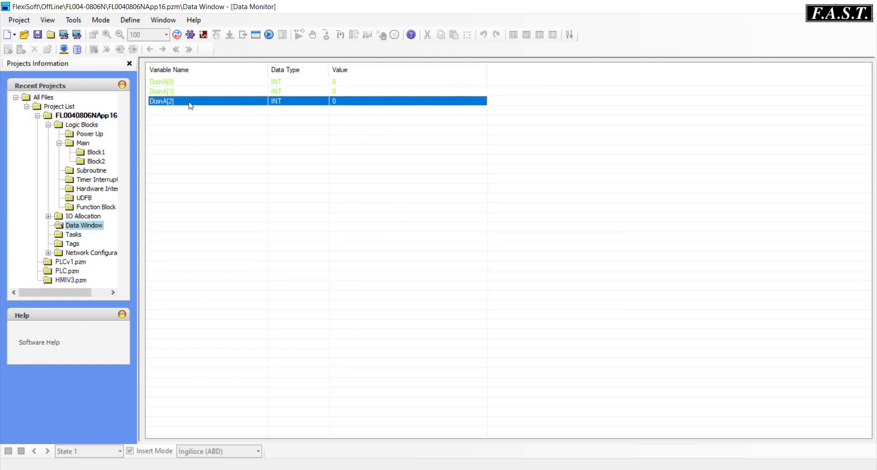
left_click(182, 84, "ctrl")
left_click(182, 89, "ctrl")
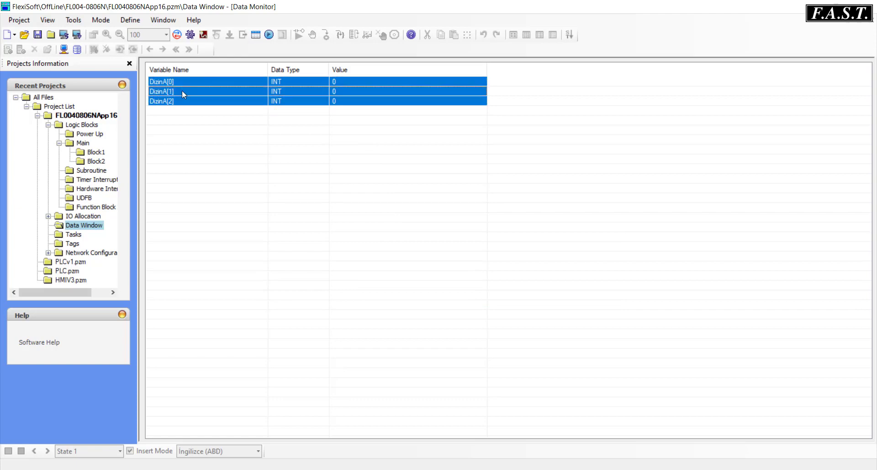
right_click(182, 89)
left_click(222, 111)
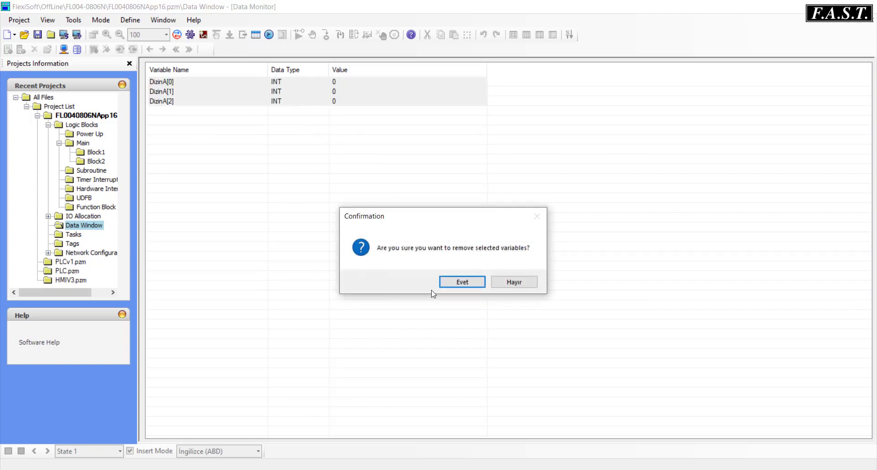
left_click(457, 283)
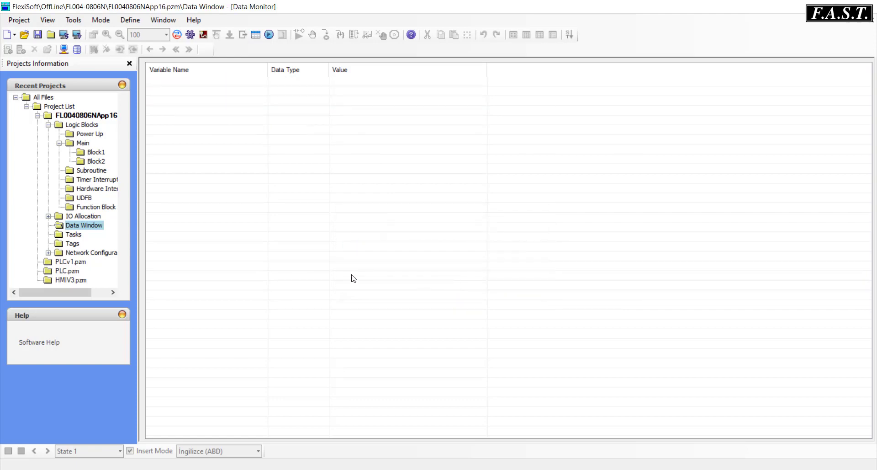
Step: Delete Block2 from the Main logic blocks together with its local tags
double_click(96, 161)
right_click(96, 162)
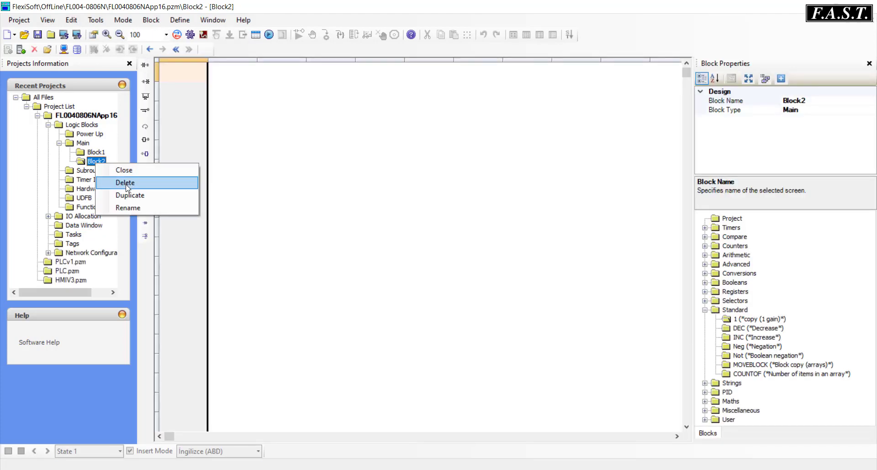
left_click(126, 183)
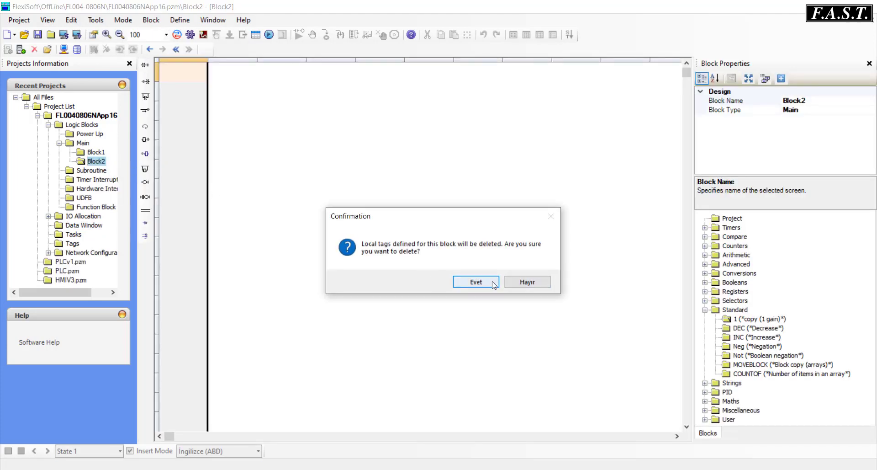
left_click(478, 283)
Step: Delete the DizinA tag from the project's tag list
double_click(73, 234)
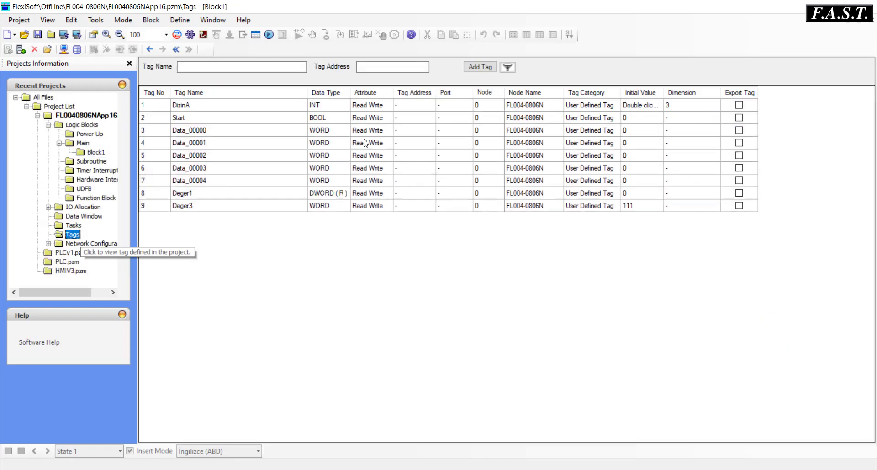
left_click(265, 101)
right_click(265, 101)
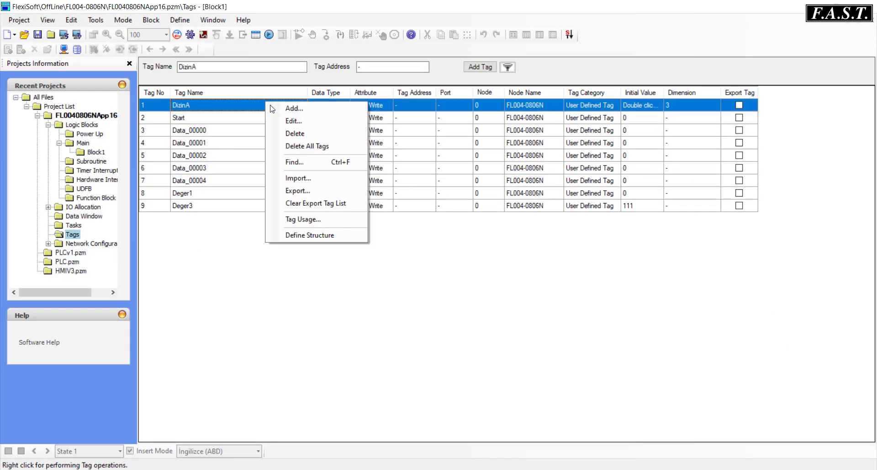
left_click(286, 133)
left_click(455, 281)
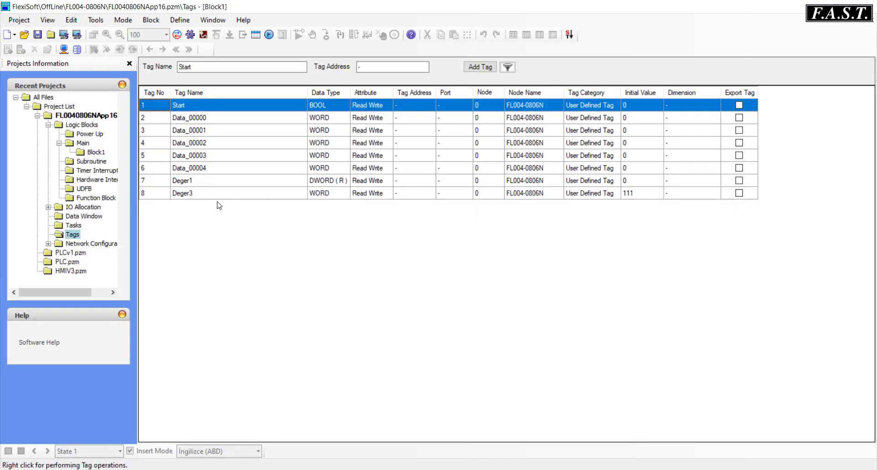
Step: Delete all unused user-defined tags from the project
left_click_drag(208, 193, 191, 118)
right_click(190, 118)
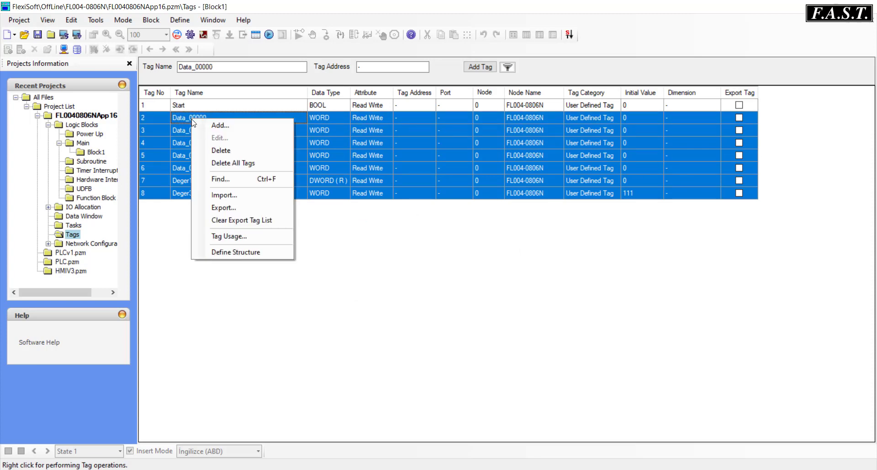
left_click(239, 163)
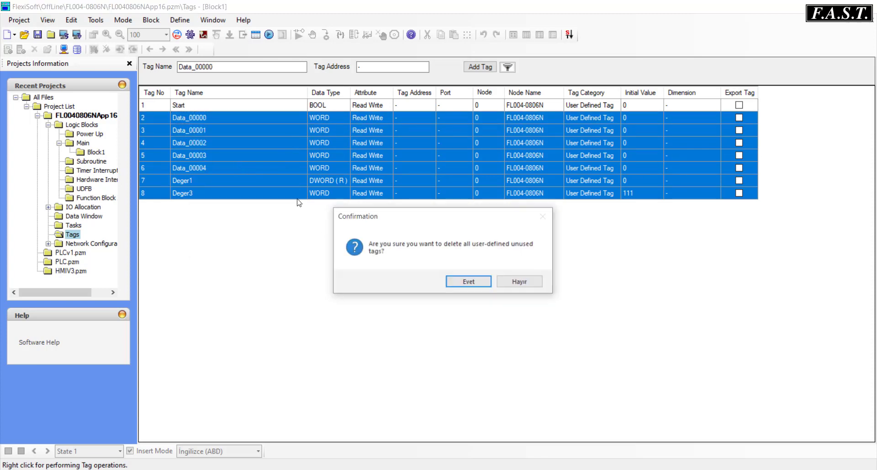
left_click(456, 288)
Step: In Block1, insert a contact before the Start contact and declare it as a new variable named Start_Once
double_click(96, 152)
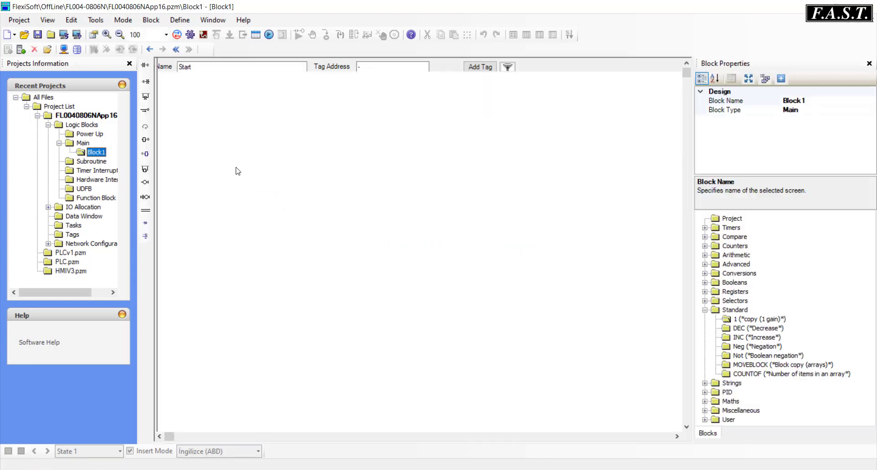
left_click(268, 81)
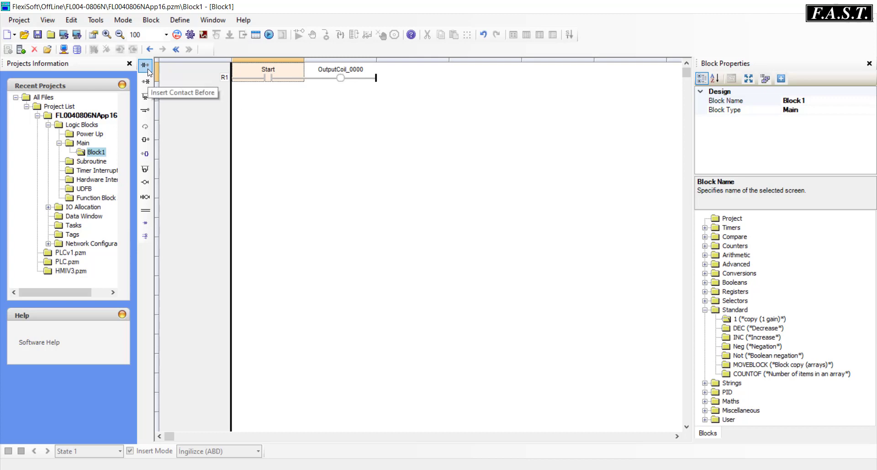
left_click(149, 72)
double_click(288, 73)
type("S")
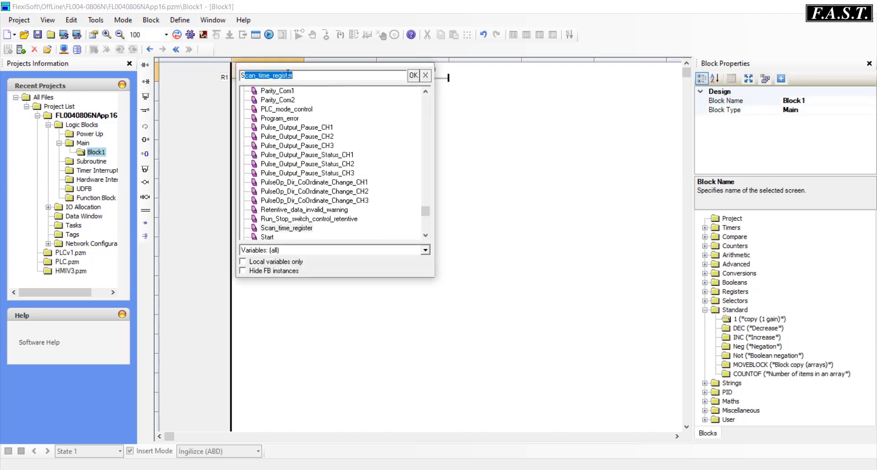
type("tart_O")
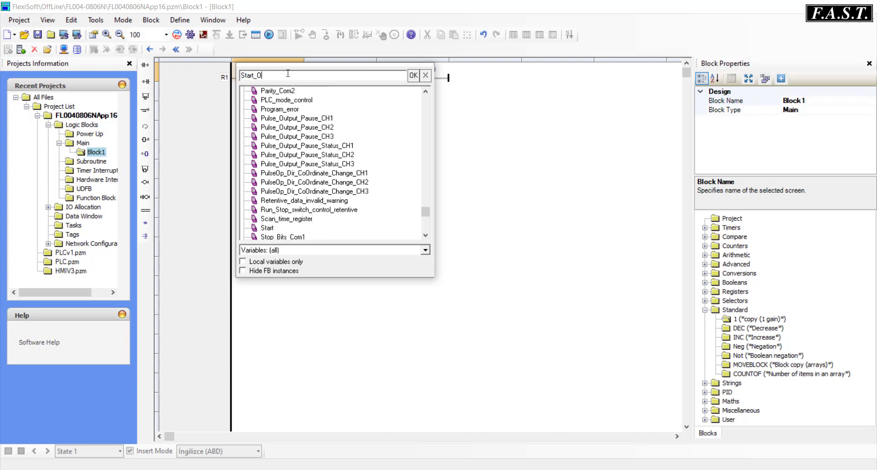
type("nce")
left_click(414, 76)
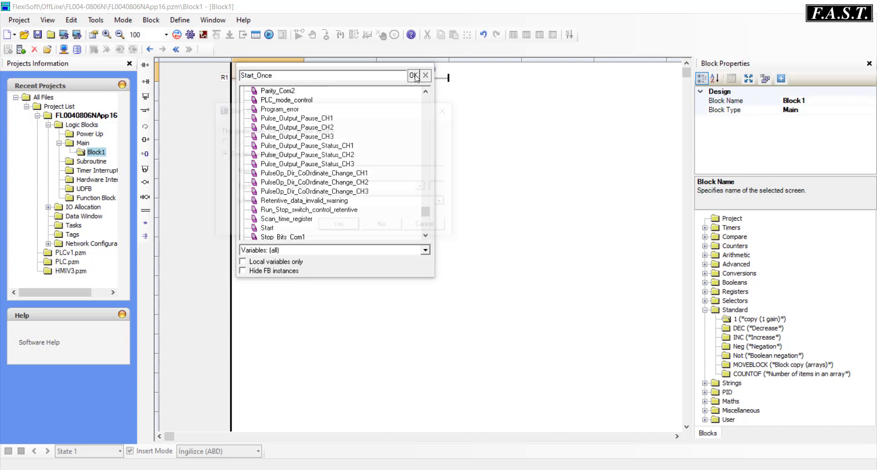
left_click(342, 227)
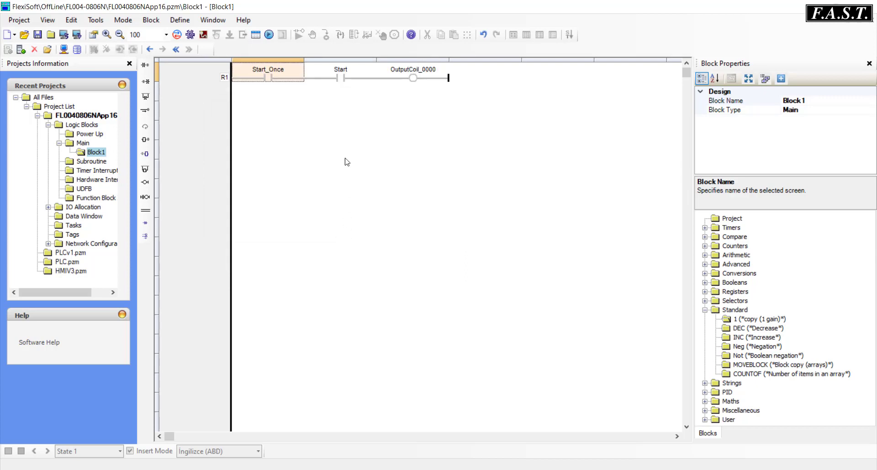
Step: Insert a contact after the Start contact and declare it as a new global BOOL variable named Start_Sonra
left_click(343, 78)
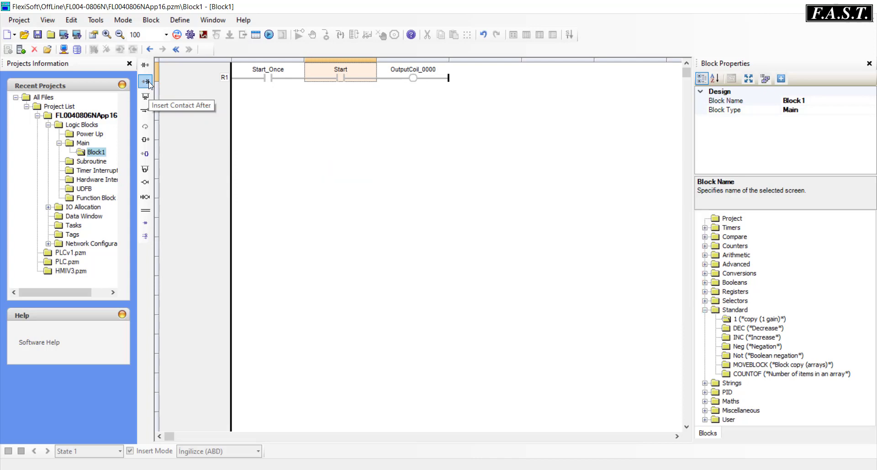
left_click(147, 82)
double_click(413, 82)
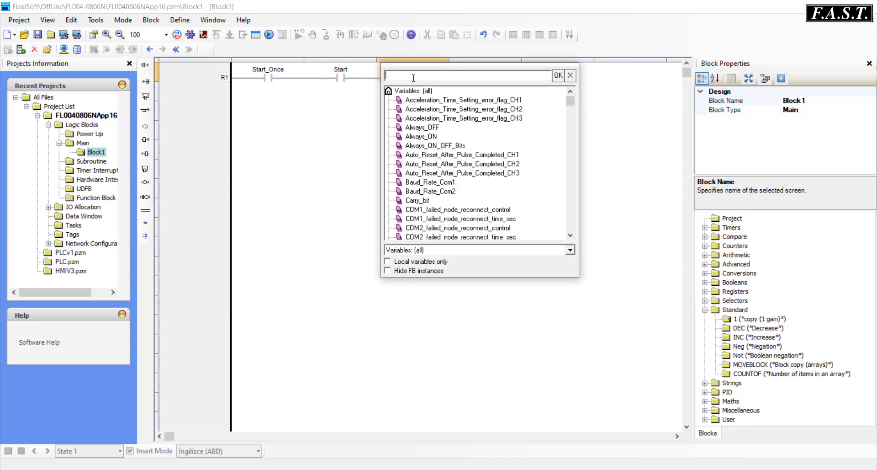
type("Start")
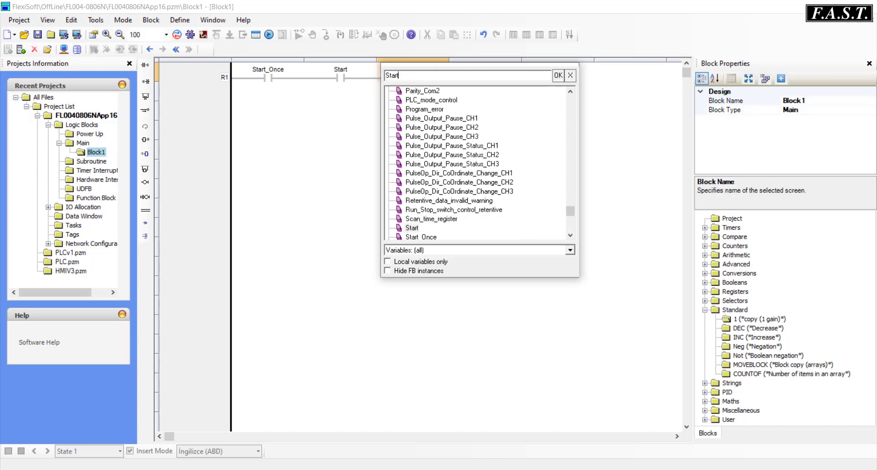
type("_")
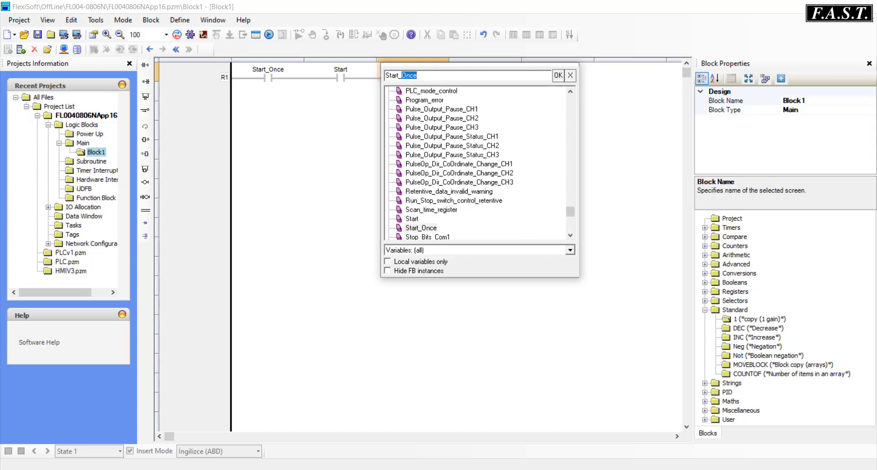
type("Sonra")
left_click(558, 76)
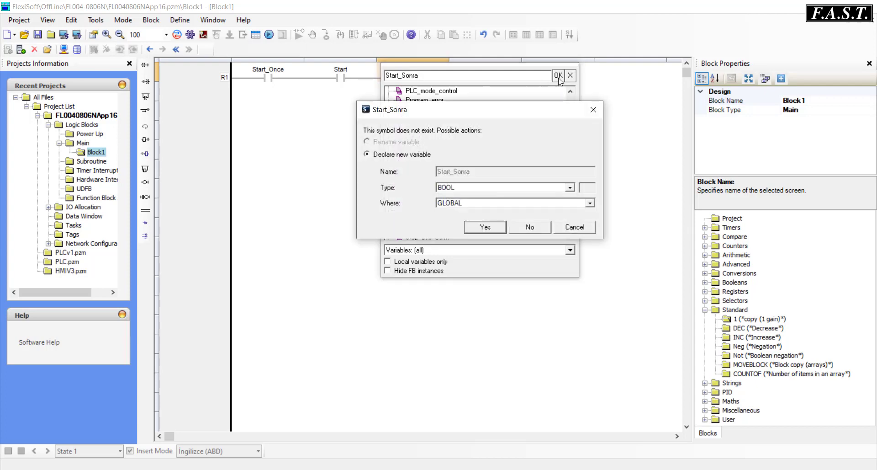
left_click(495, 228)
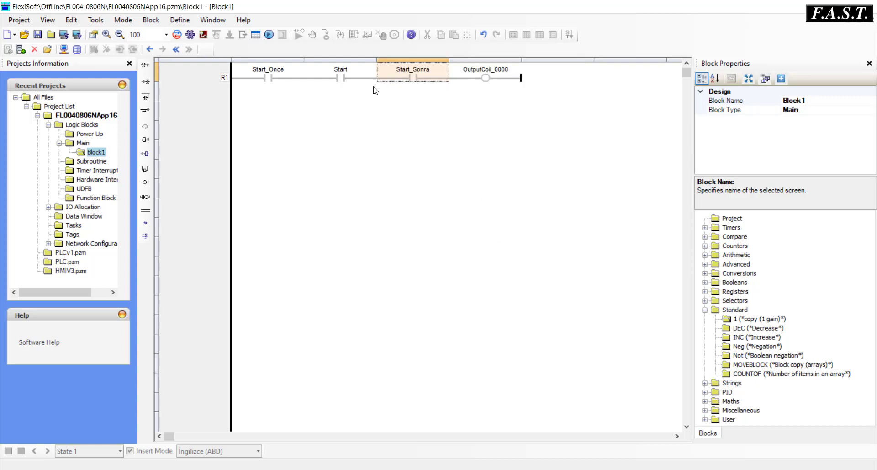
Step: Insert a contact parallel to the Start contact in rung R1 and begin entering its variable name
left_click(359, 80)
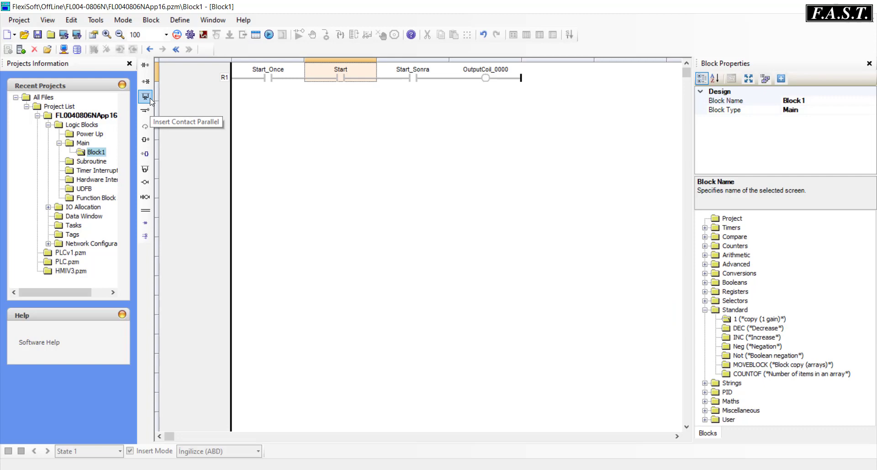
left_click(145, 96)
type("Scan_time_register")
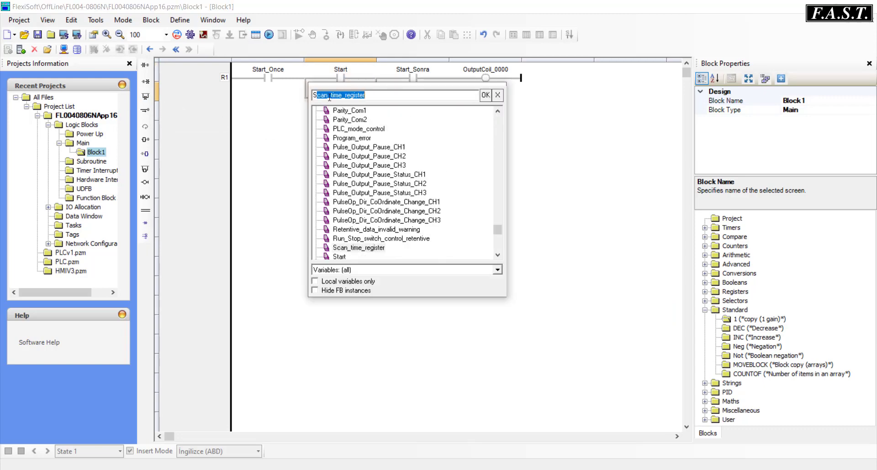